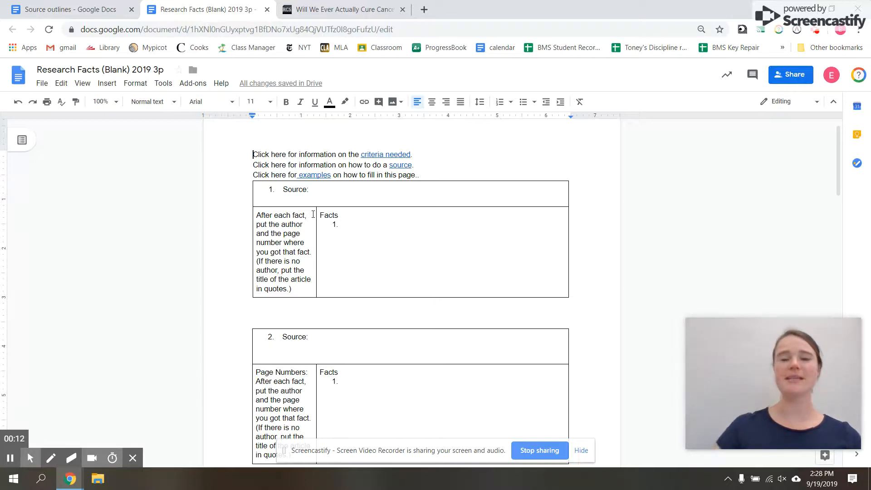
- Review the cancer article, the blank Research Facts document and the citation formats in the Source outlines document
click(312, 5)
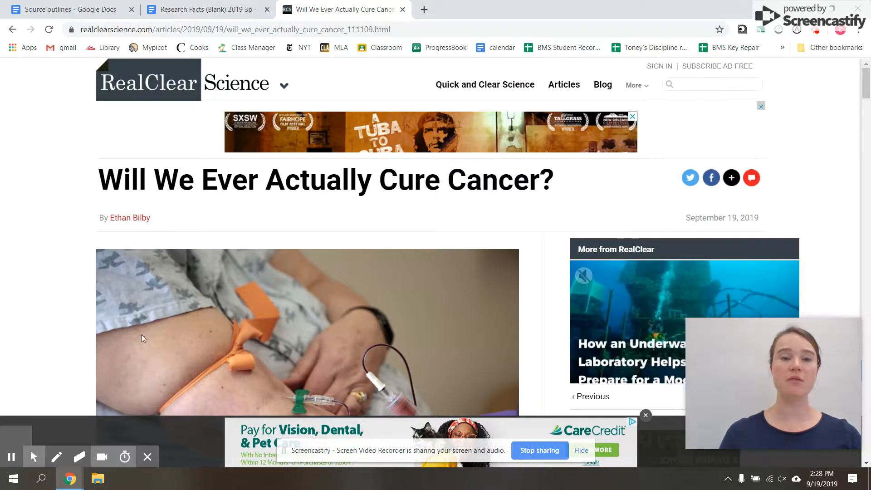
click(207, 9)
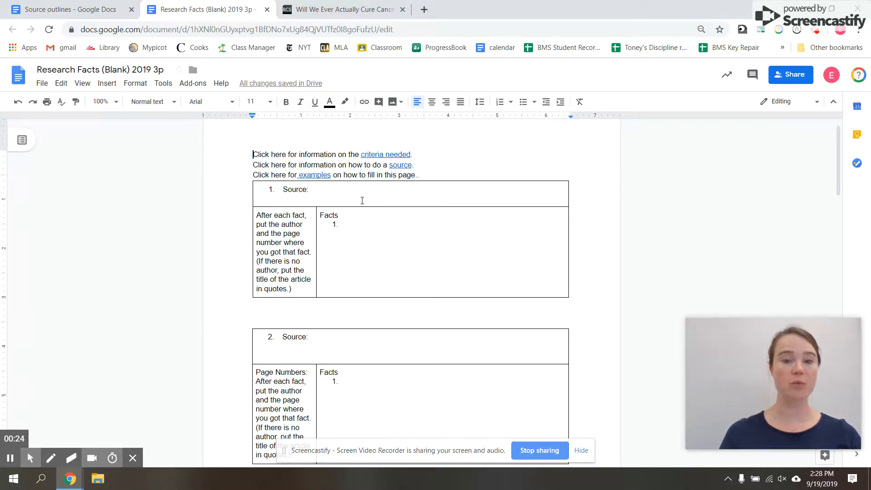
click(70, 9)
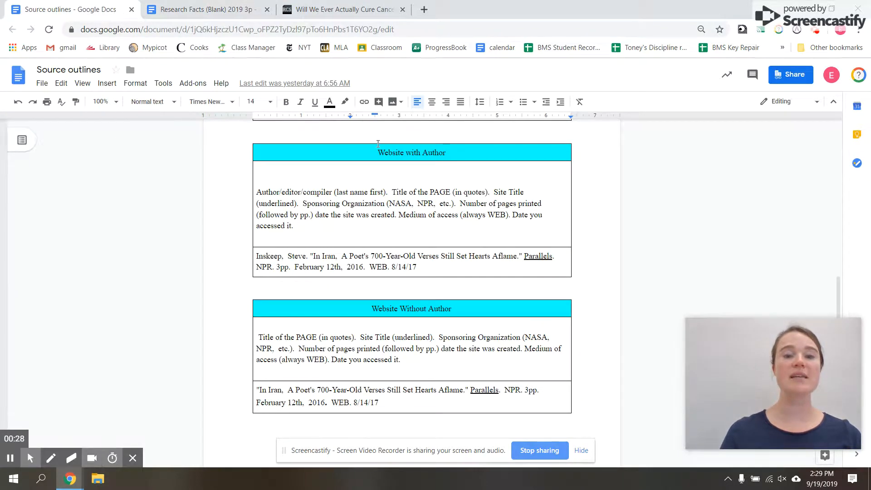
drag(838, 292, 839, 134)
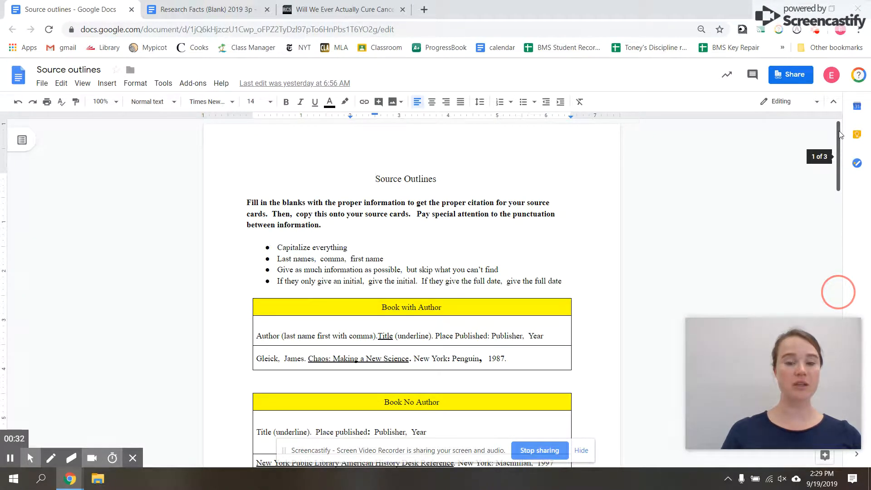
drag(840, 135, 846, 293)
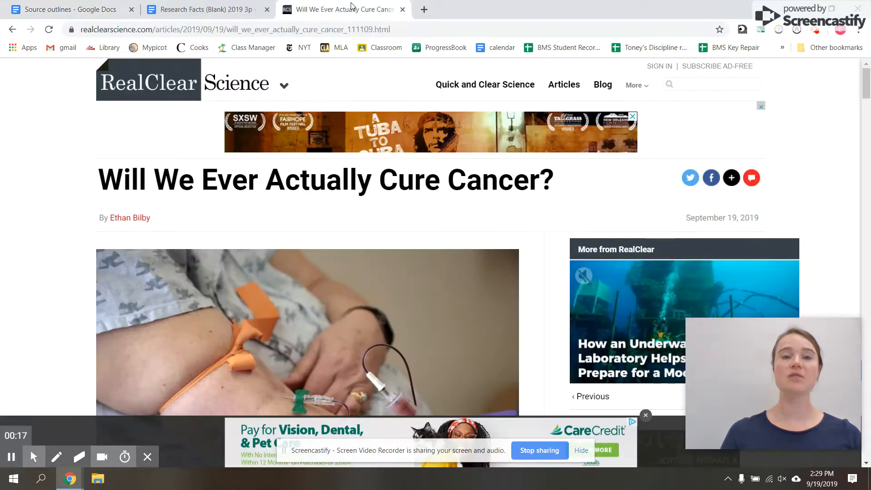
click(345, 9)
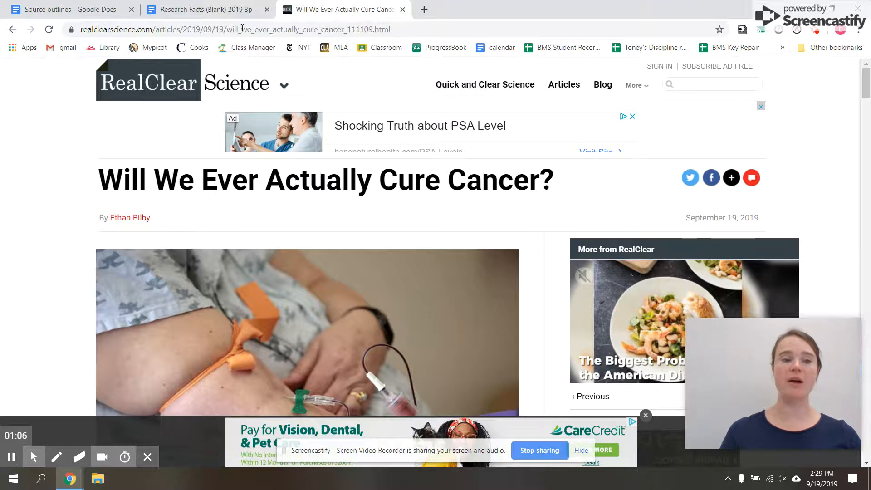
- Enter the article author's name, last name first with a comma, in the Source 1 field of the Research Facts document
click(224, 10)
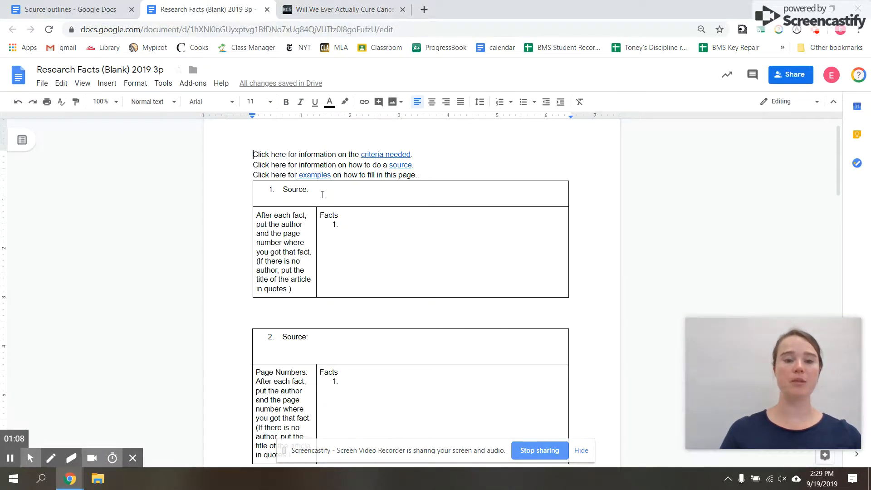
click(322, 195)
click(336, 186)
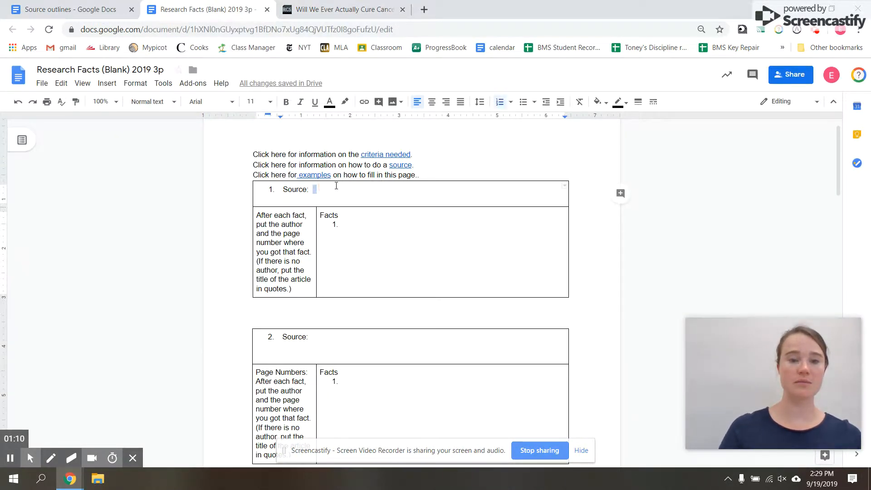
text(Bilby, Ethan)
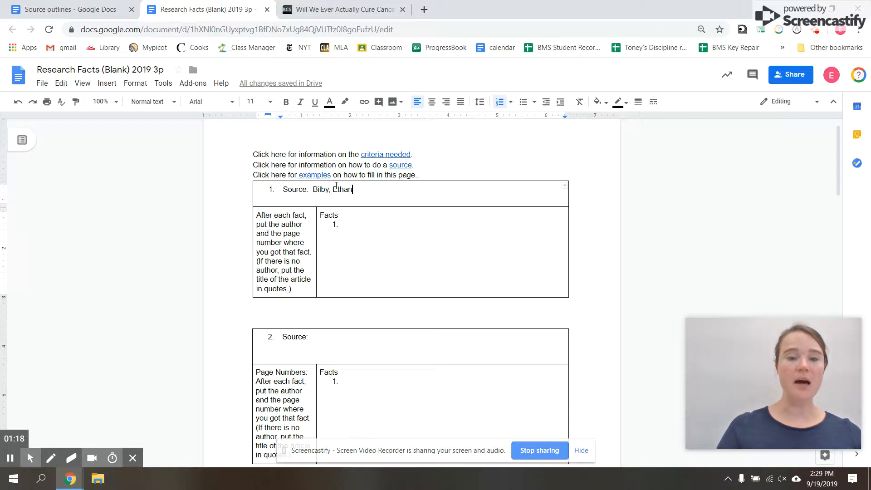
- Check the punctuation between elements in the website citation outlines and add a period after the author's name in Source 1
click(48, 9)
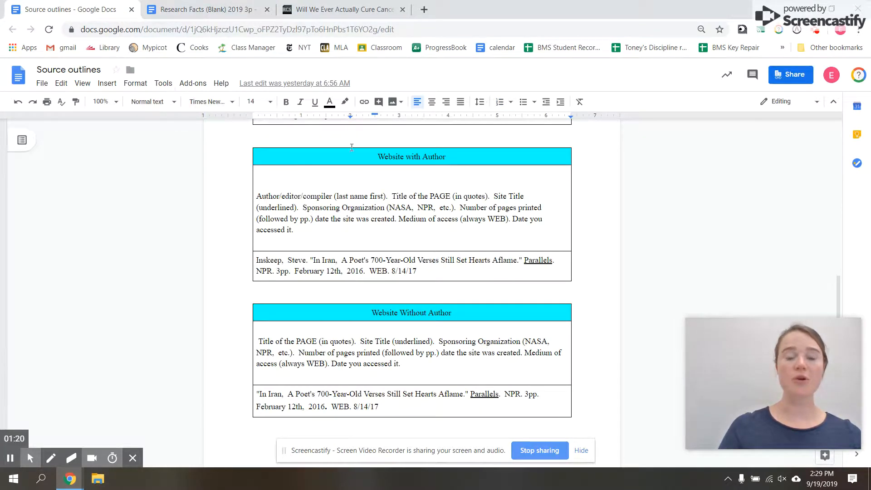
click(392, 197)
click(489, 196)
click(298, 209)
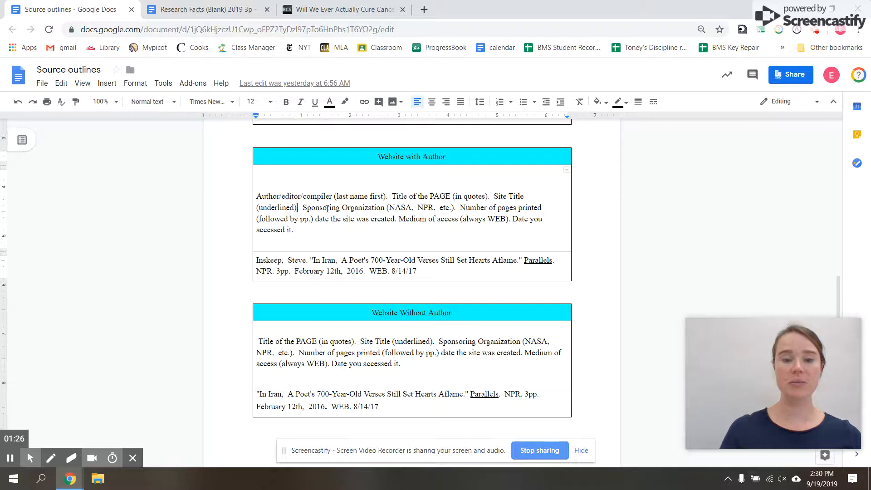
click(456, 209)
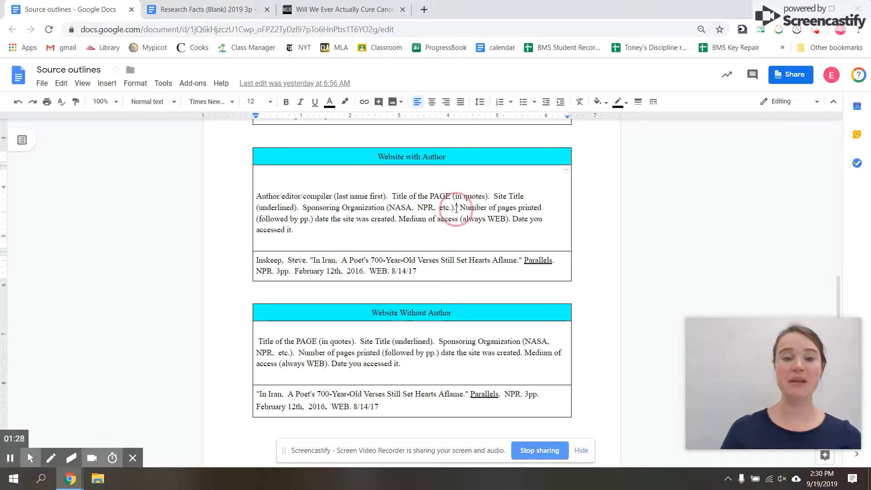
click(396, 222)
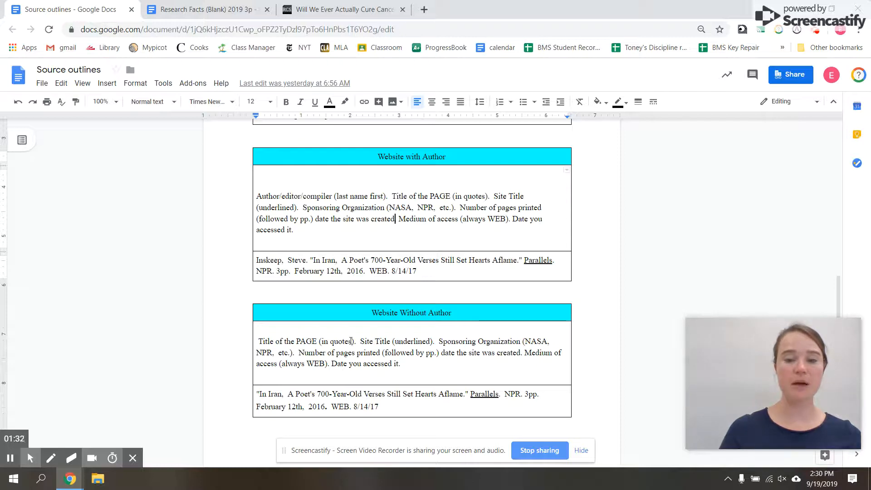
click(356, 342)
click(433, 340)
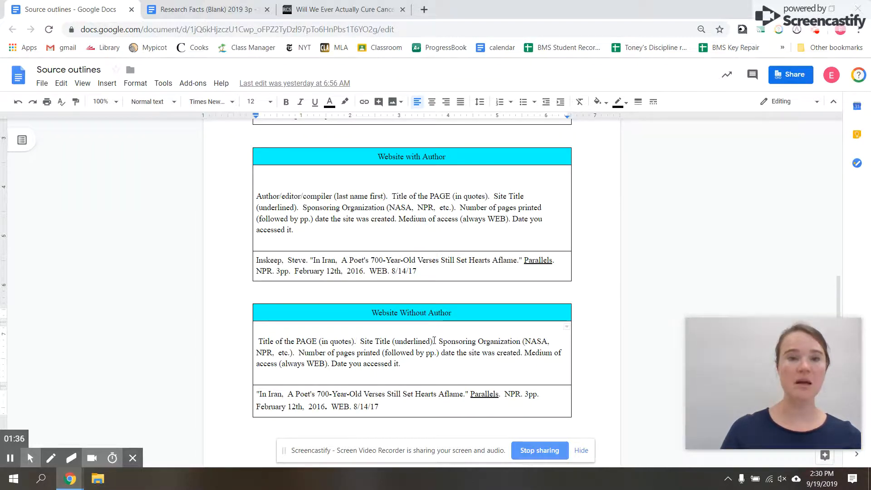
click(245, 10)
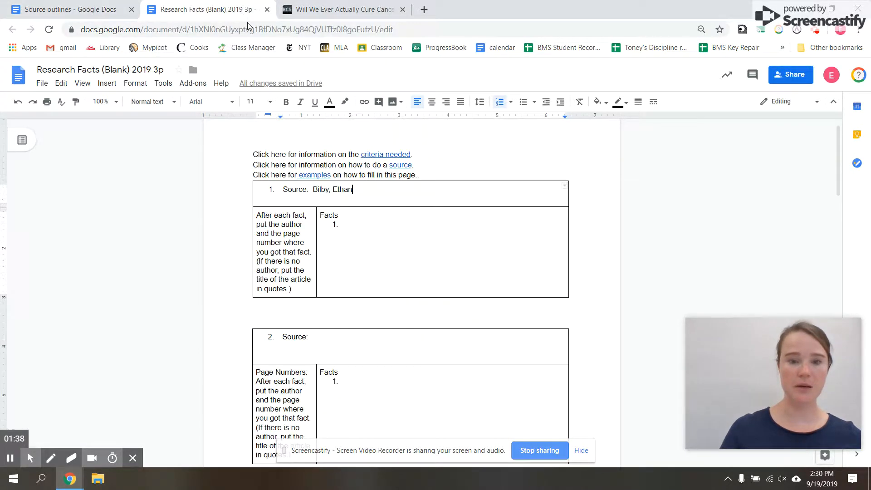
text(.)
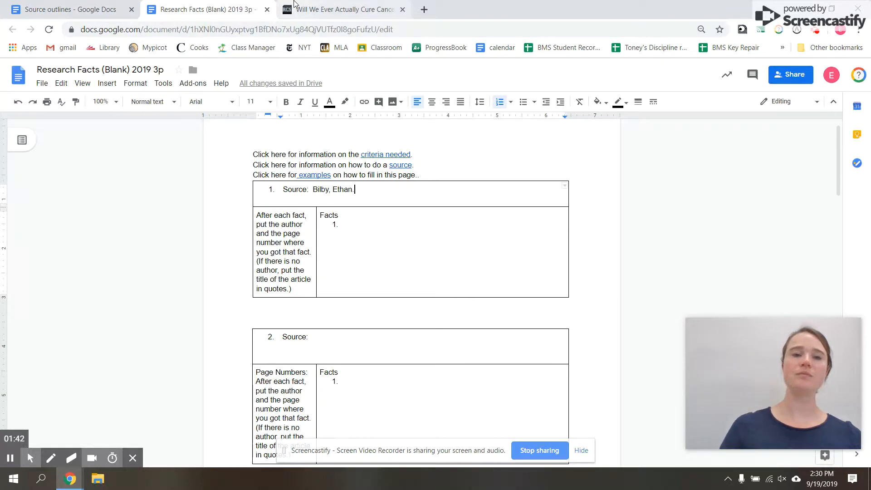
- Check the outline's page title element and add the article title "Will We Ever Actually Cure Cancer?" in quotation marks after the author in Source 1
click(92, 6)
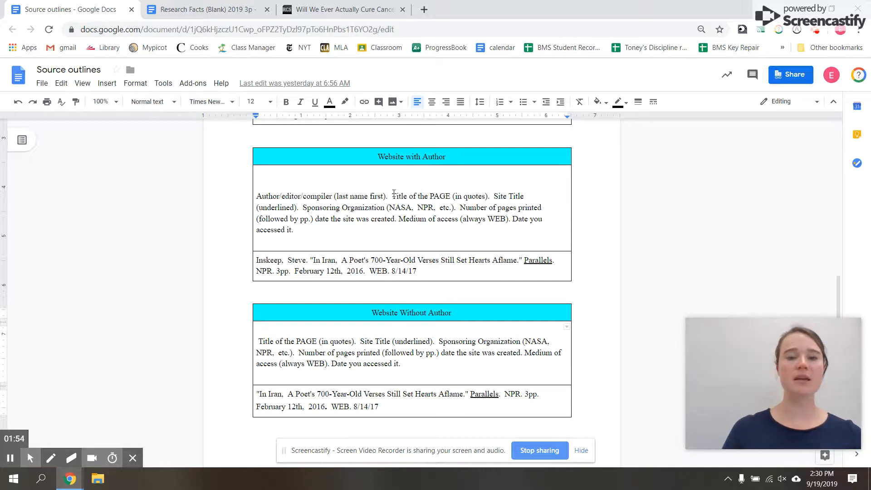
drag(390, 197, 490, 197)
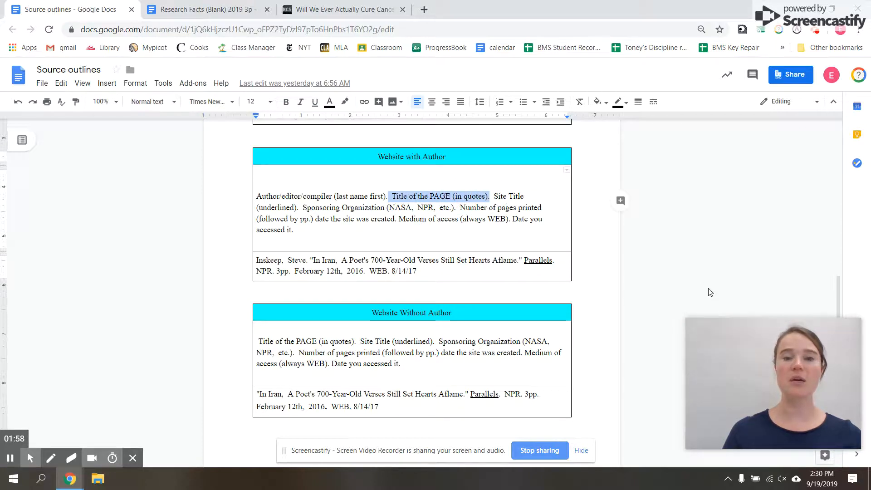
click(345, 10)
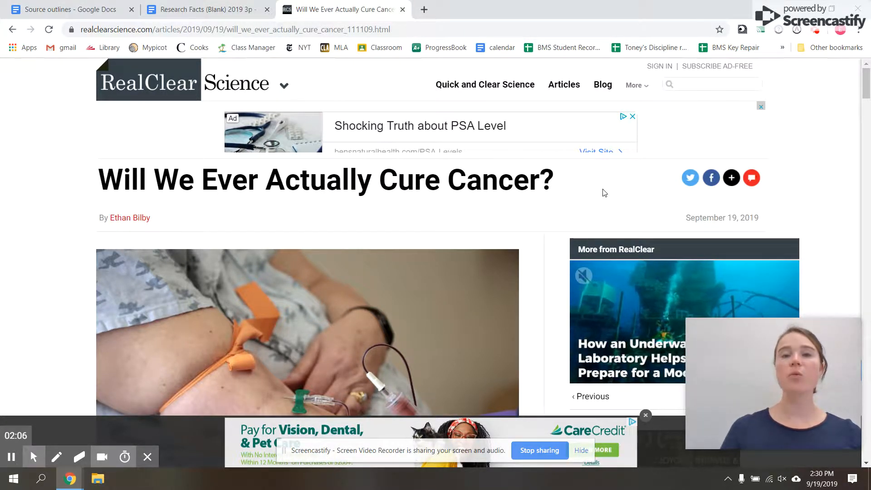
drag(559, 181, 104, 180)
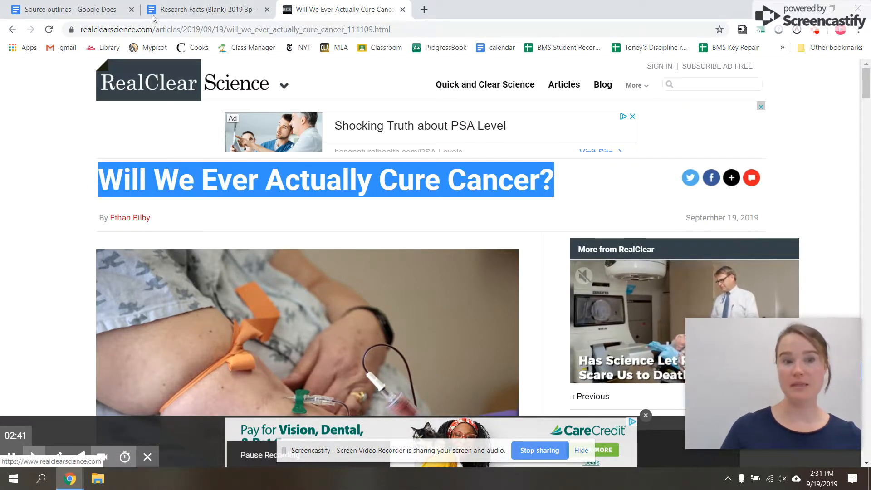
click(201, 6)
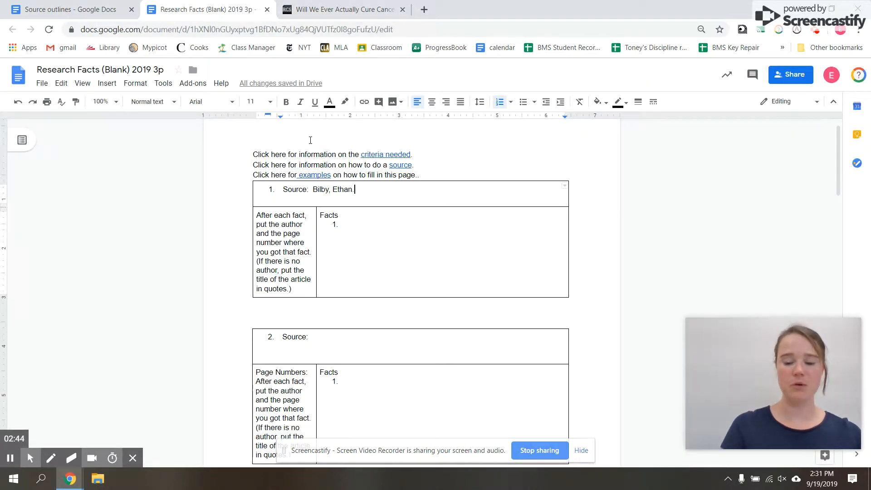
text("W)
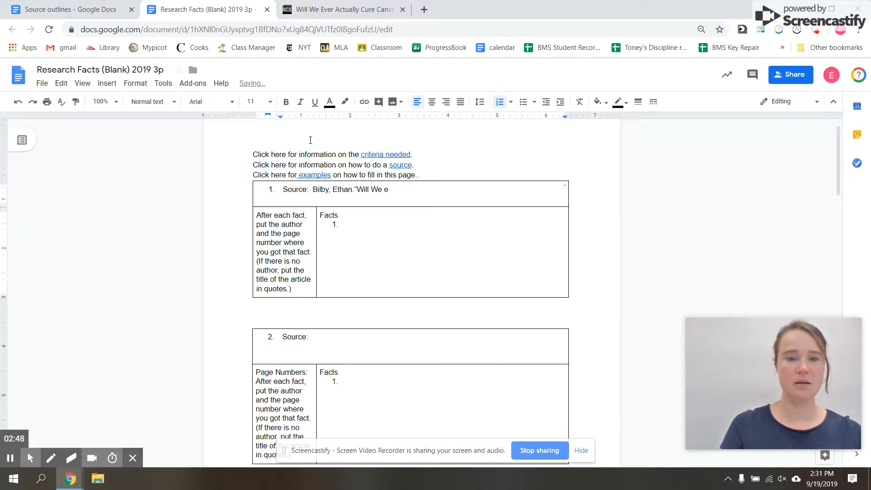
text(ill We Ever Actually CUre)
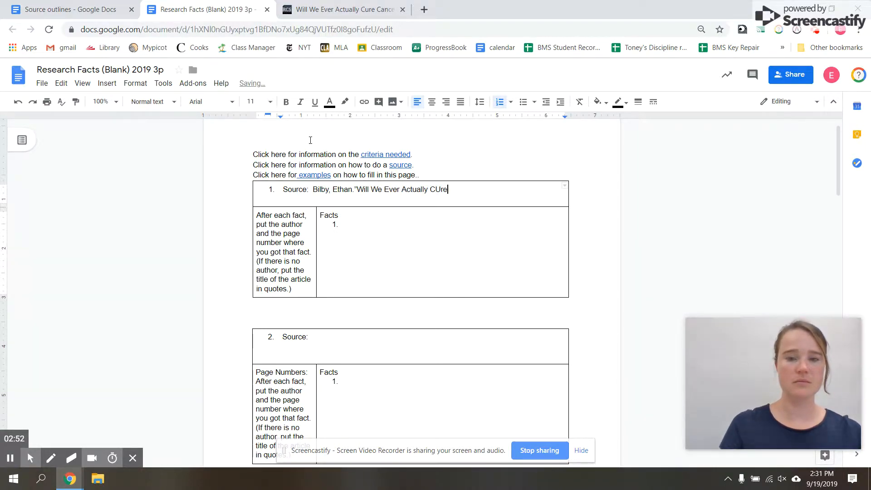
key(BackSpace)
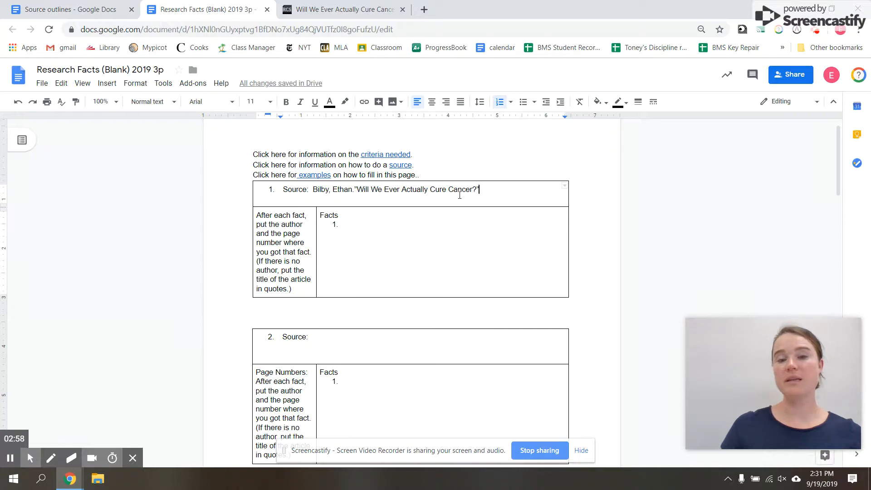
click(474, 193)
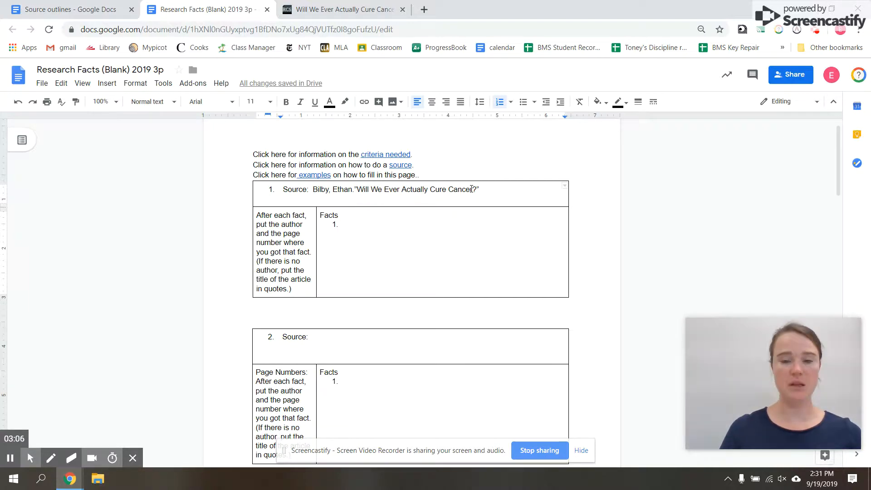
click(484, 189)
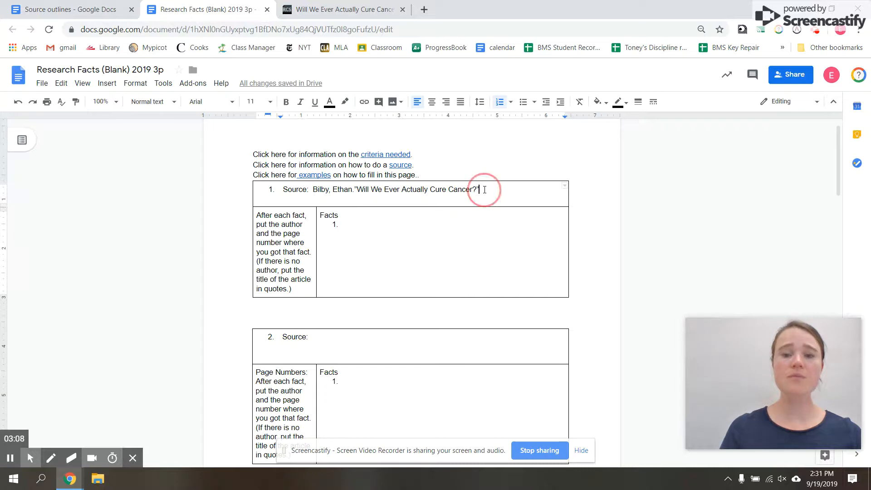
- Highlight the Site Title (underlined) element in the Website with Author outline of the Source outlines document
click(83, 5)
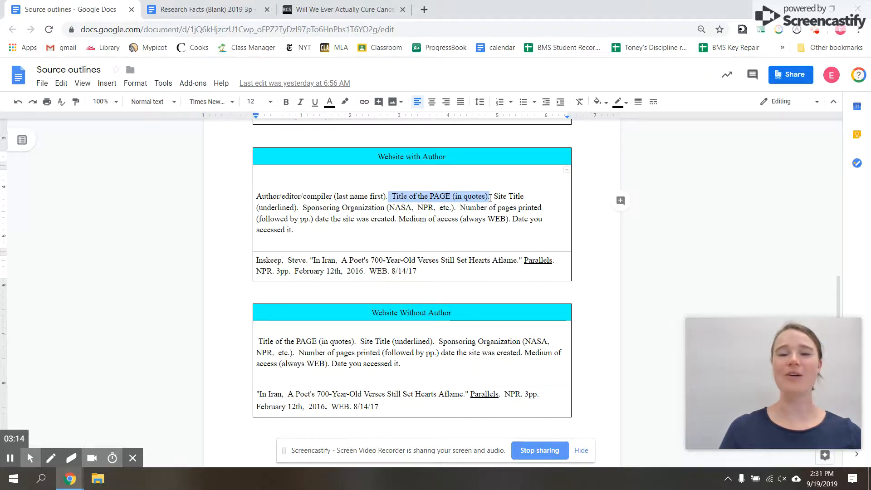
drag(492, 198, 521, 195)
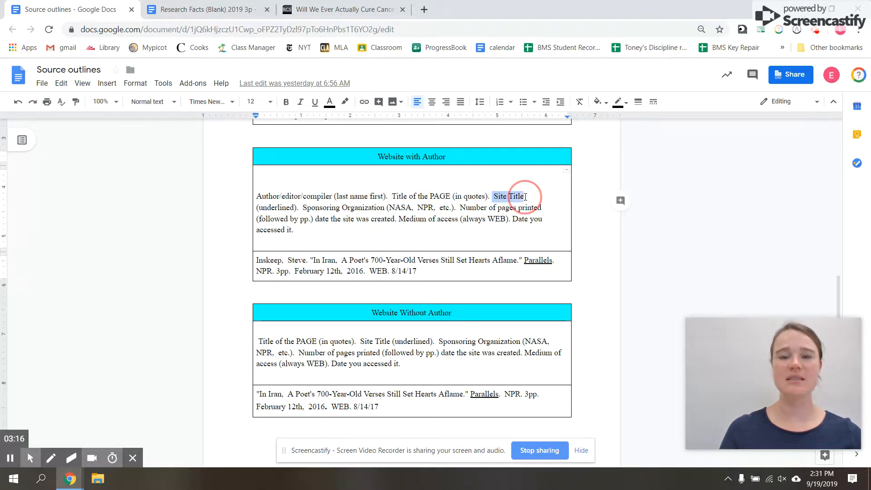
shift+click(330, 229)
shift+click(298, 209)
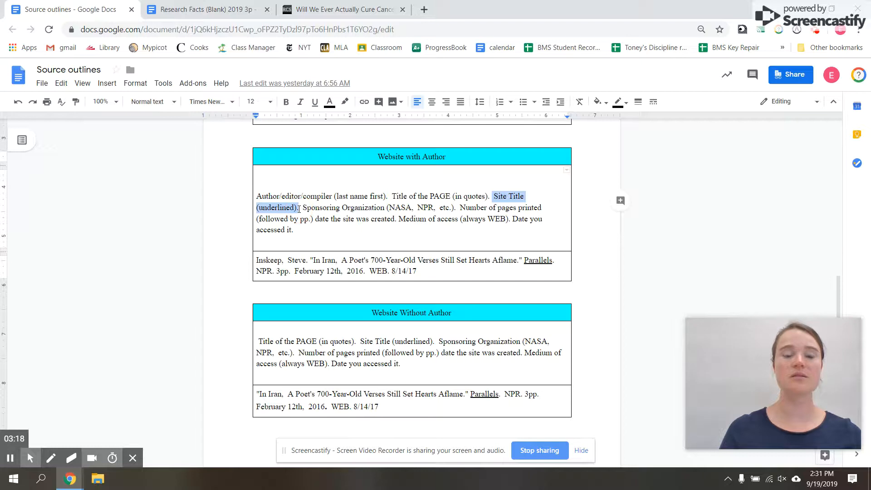
- Find the site name in the article's footer and add it underlined as "Real Clear Science." in Source 1, with a period after the quoted title
click(324, 10)
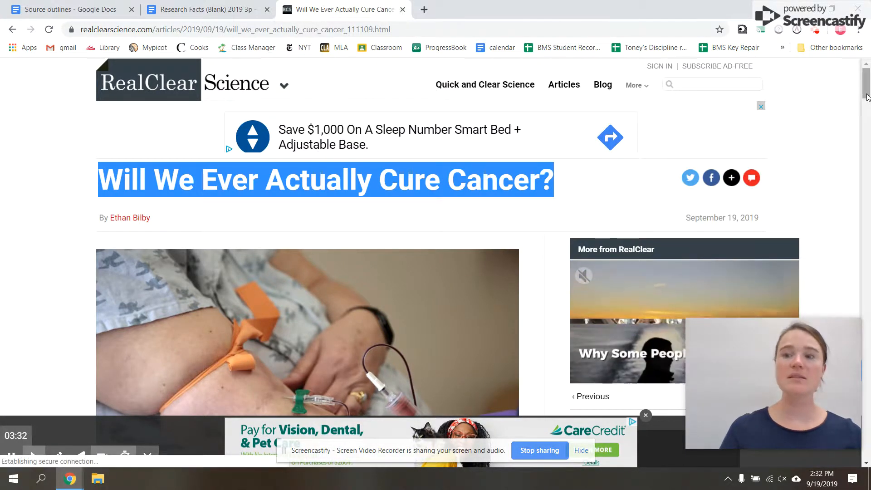
drag(867, 91, 861, 484)
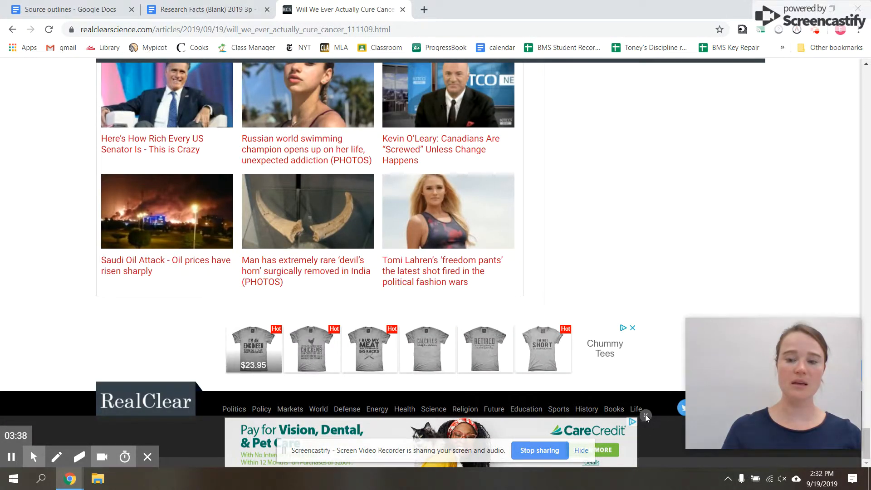
click(646, 415)
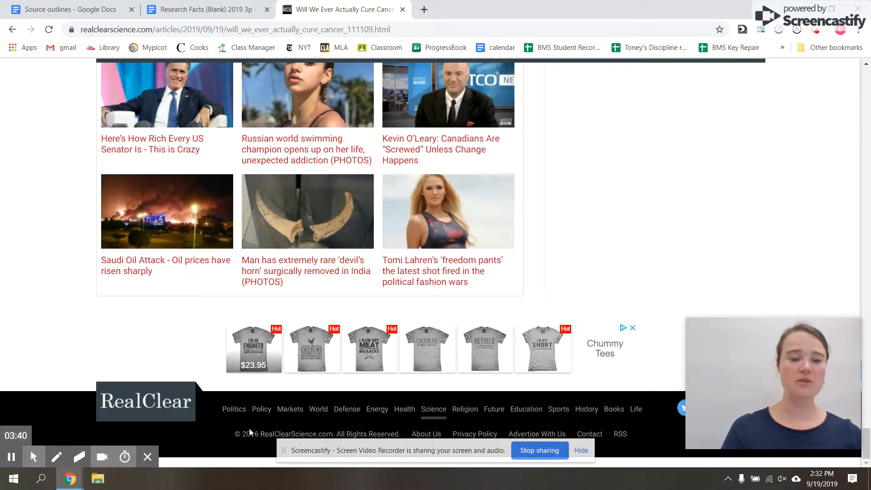
click(239, 435)
click(259, 435)
drag(264, 436, 317, 435)
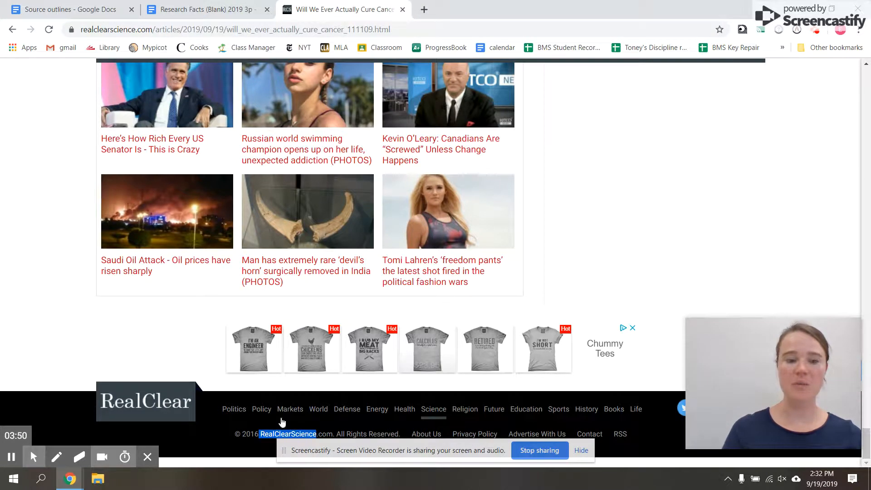
click(228, 4)
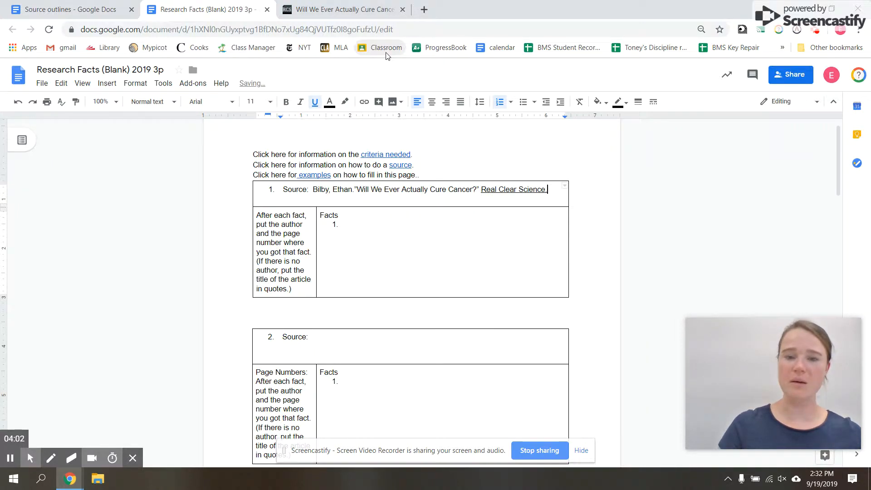
click(479, 187)
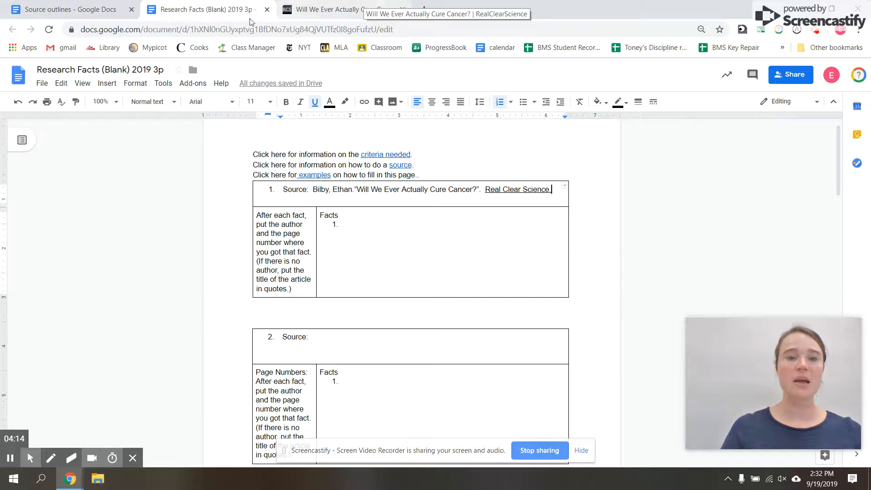
- Highlight the Sponsoring Organization element in the Website with Author outline and look for the sponsor in the article's header and footer
click(67, 7)
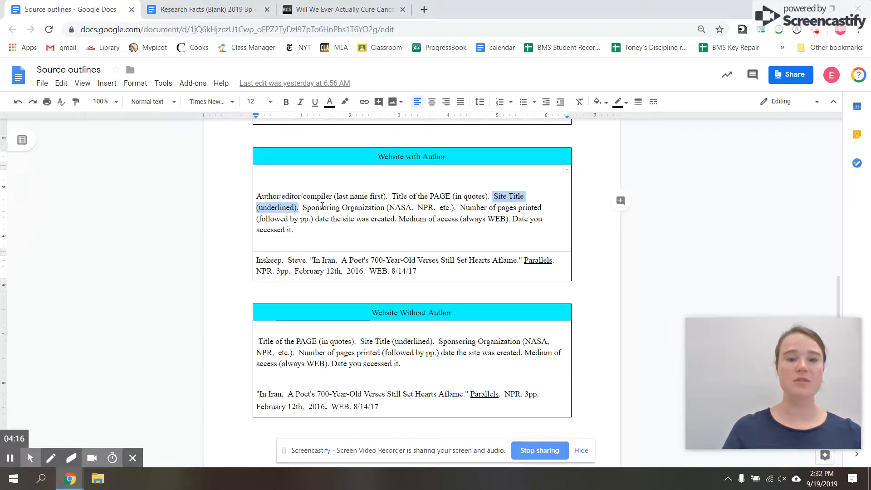
drag(303, 207, 454, 208)
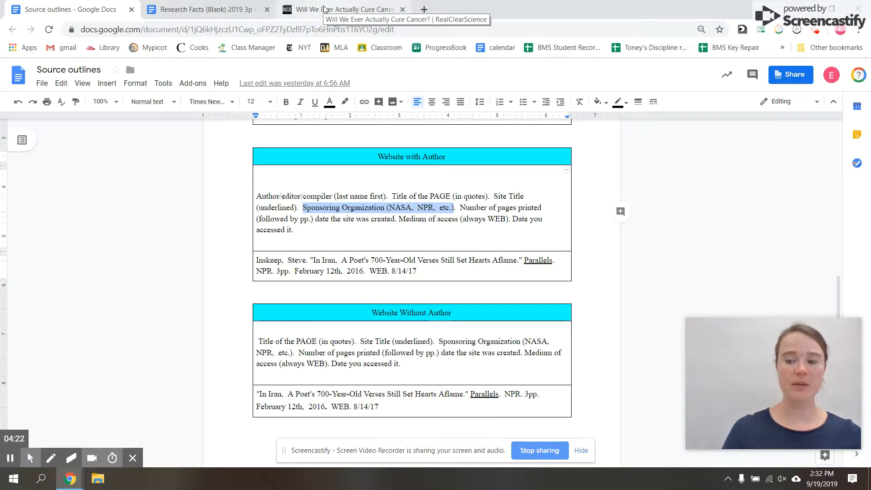
click(324, 8)
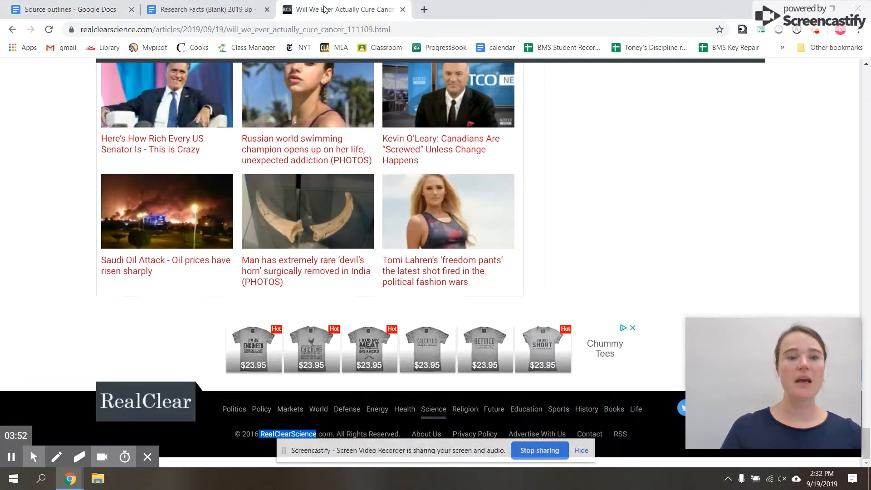
drag(868, 421, 858, 59)
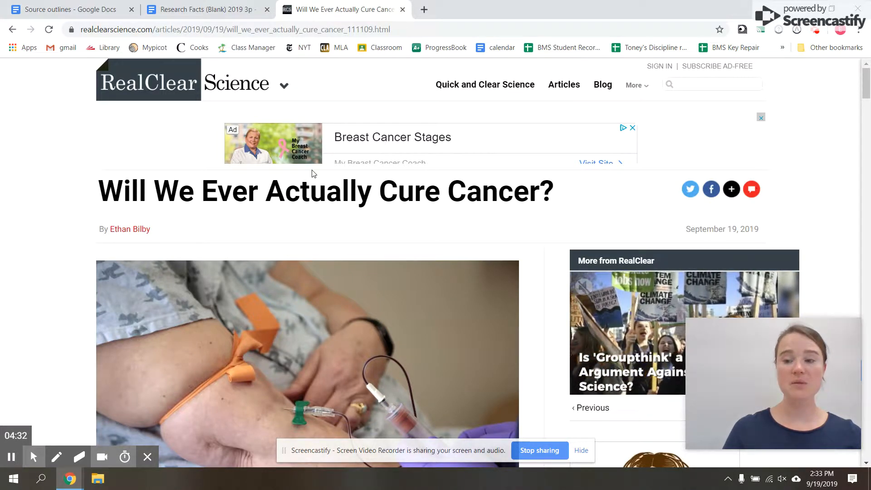
drag(861, 88, 867, 449)
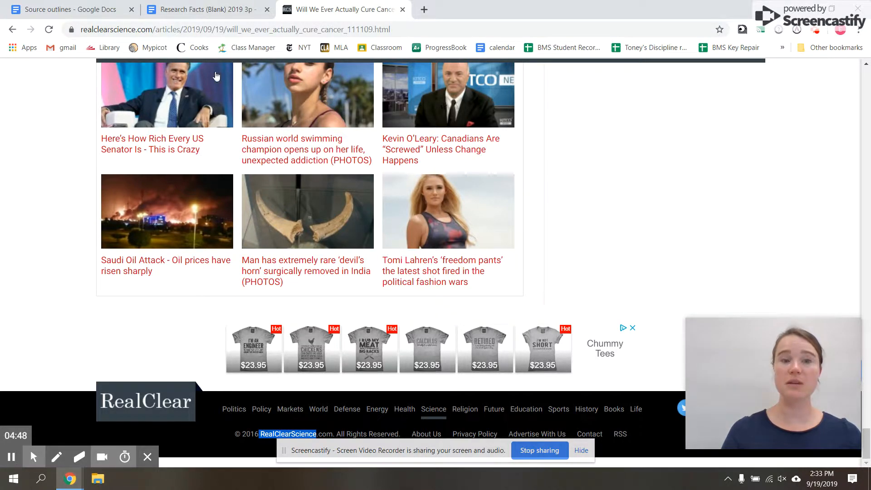
- Add "Real Clear Science." without underlining as the sponsoring organization after the underlined site title in Source 1
click(206, 9)
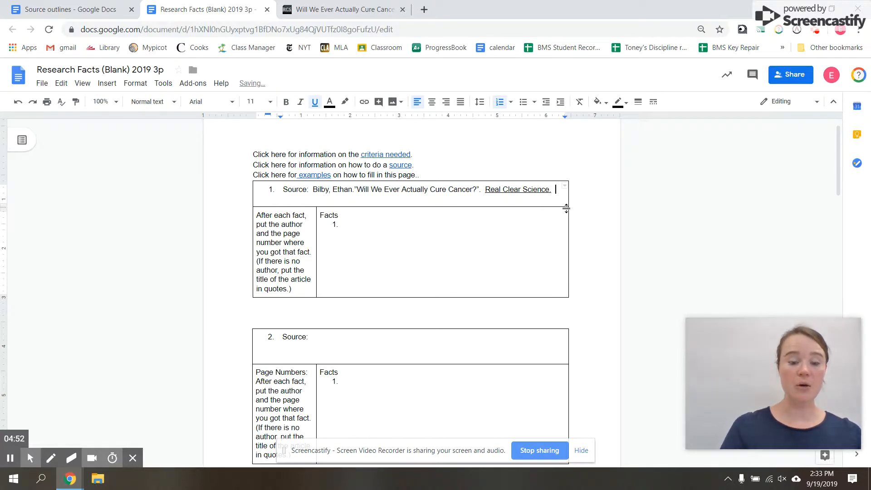
key(ctrl+u)
text(Real)
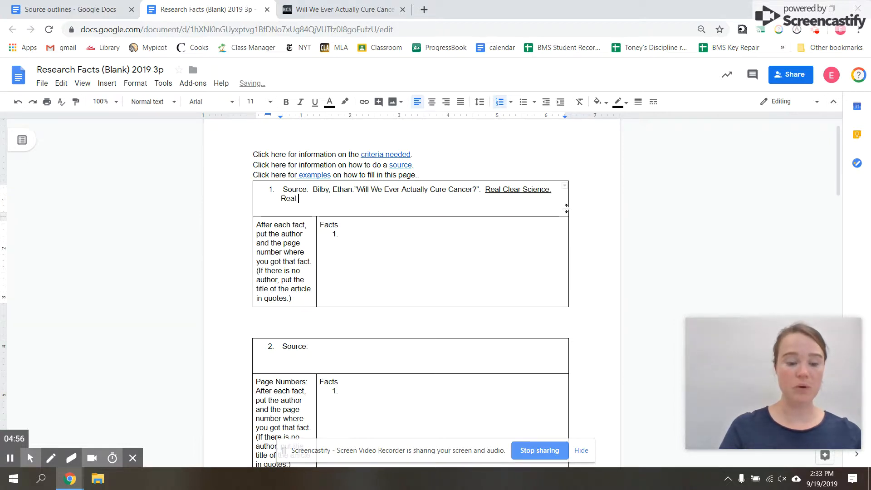
text( Clear Science)
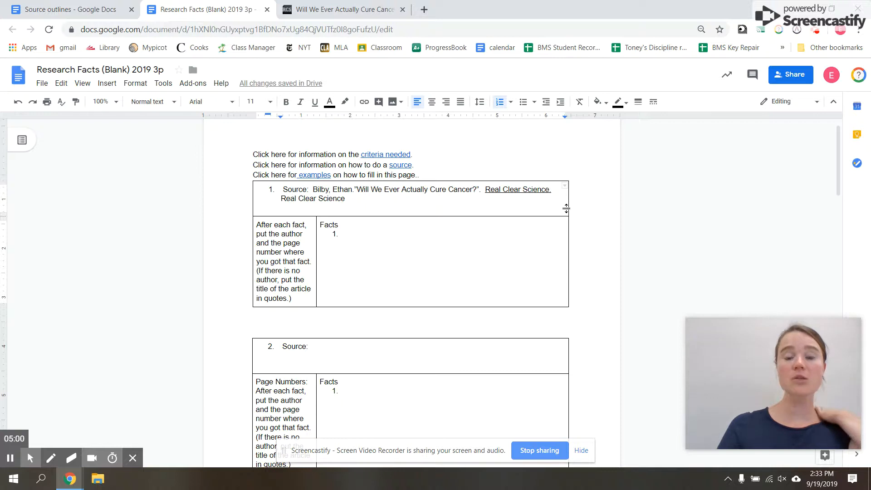
text(.)
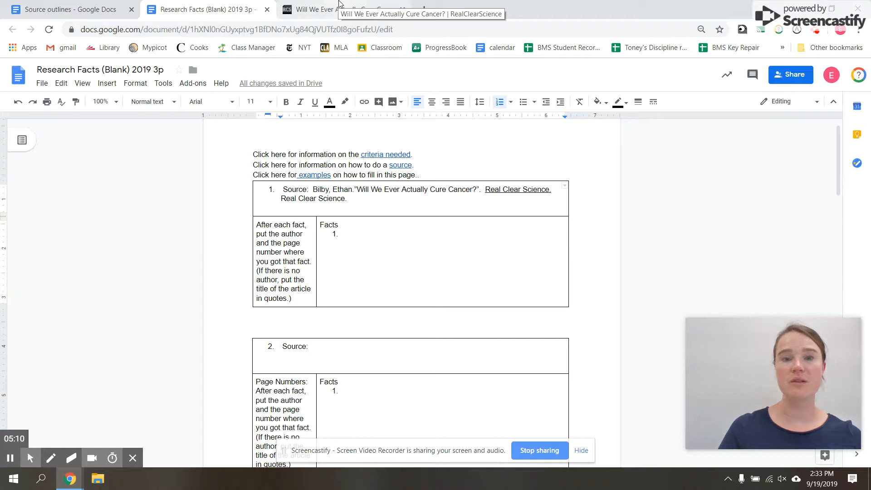
- Look over the article page and highlight the "Number of pages printed (followed by pp.)" element in the Website with Author outline
click(339, 5)
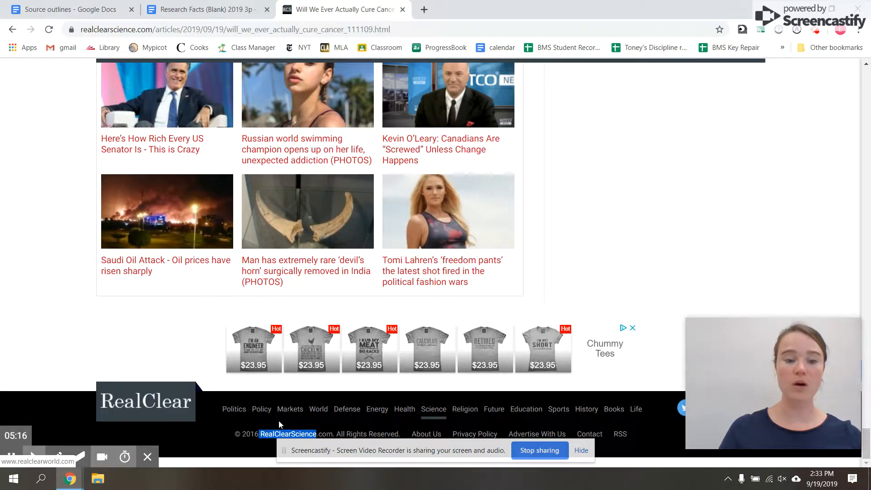
drag(866, 442, 869, 77)
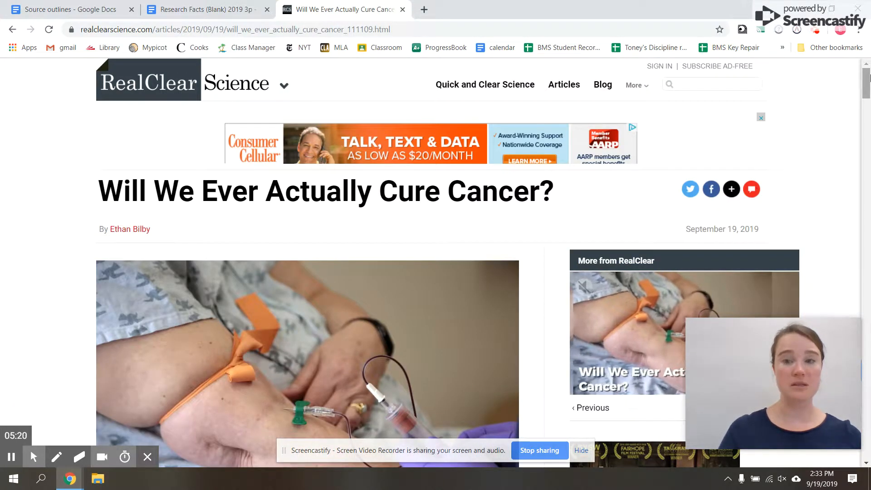
click(177, 7)
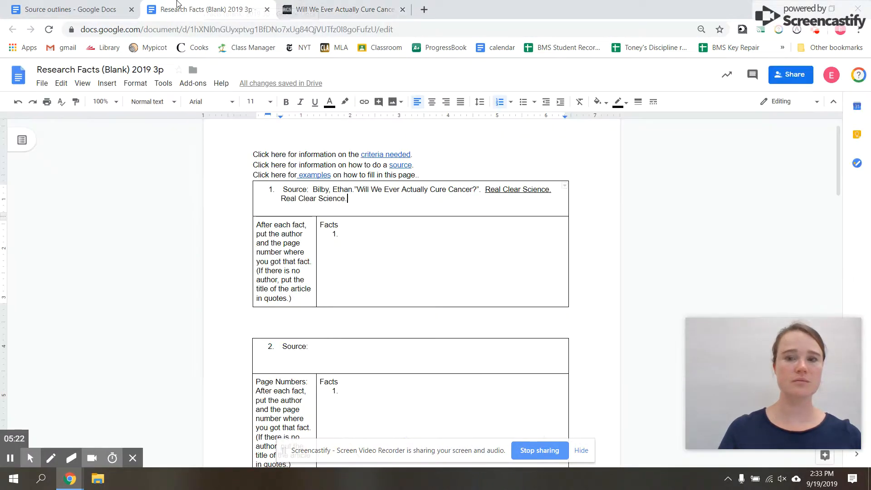
click(77, 8)
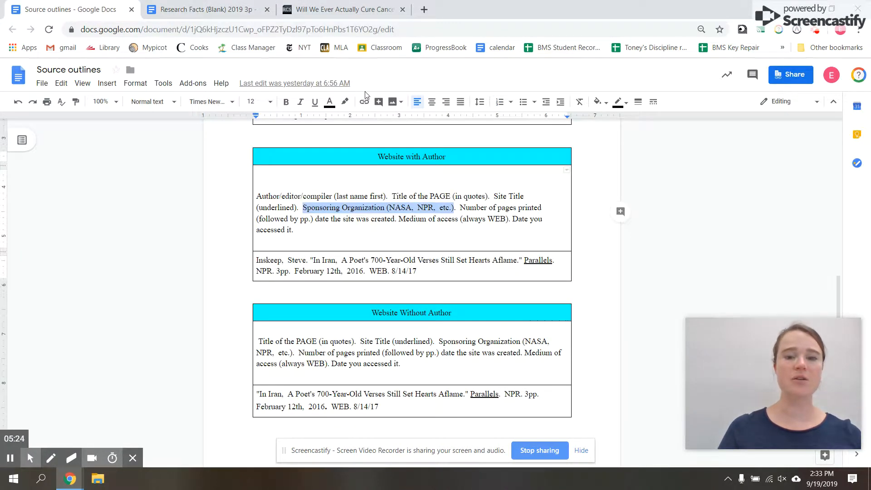
drag(461, 208, 317, 221)
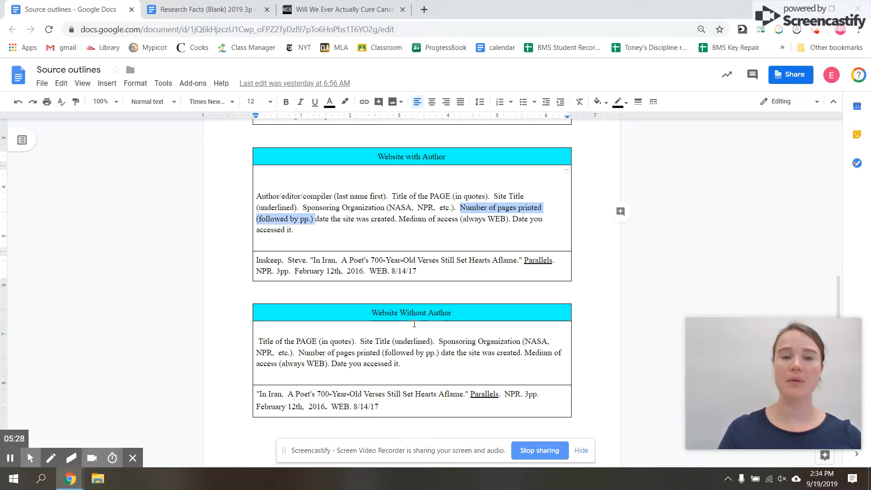
- Check the number of pages in the article's print preview through to its last page, without printing it
click(226, 8)
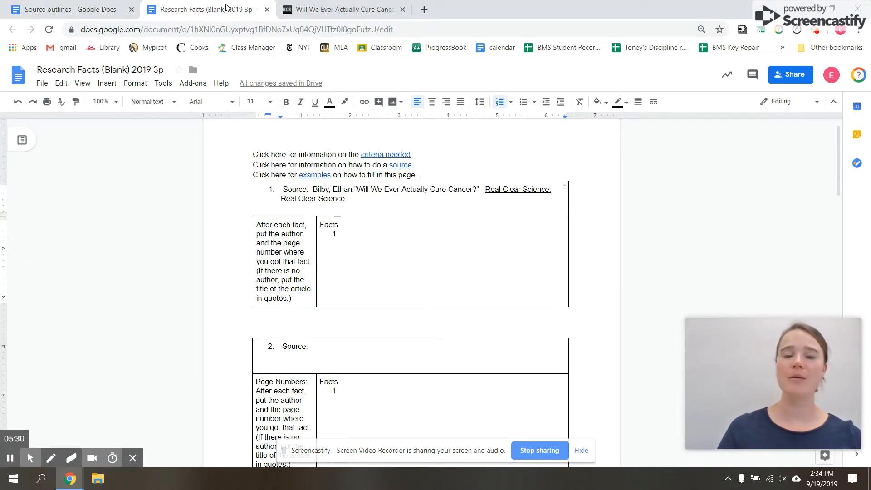
click(338, 9)
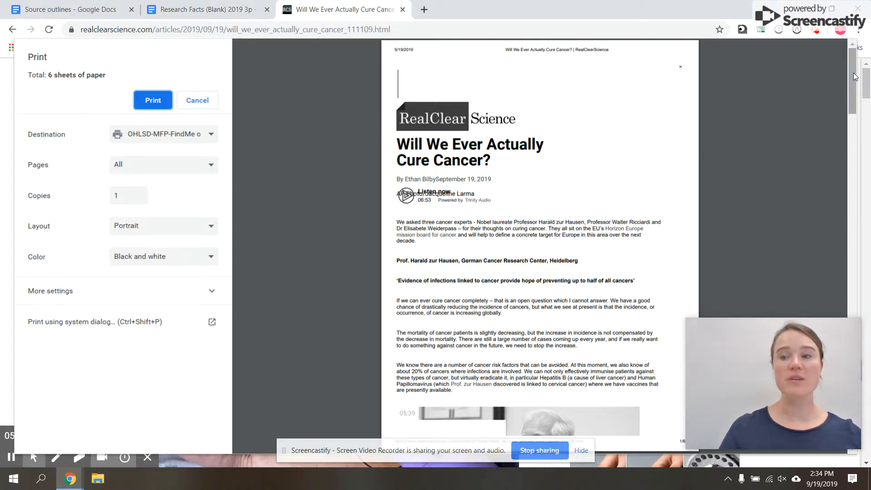
drag(854, 76, 869, 402)
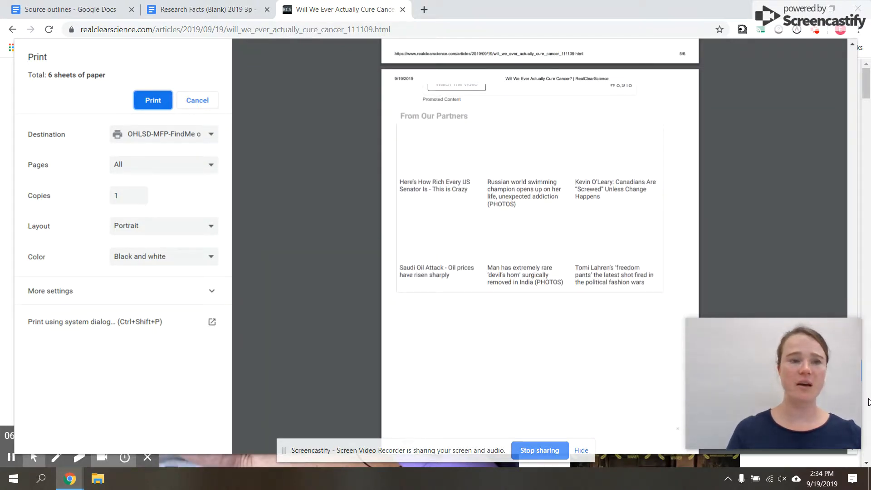
click(203, 102)
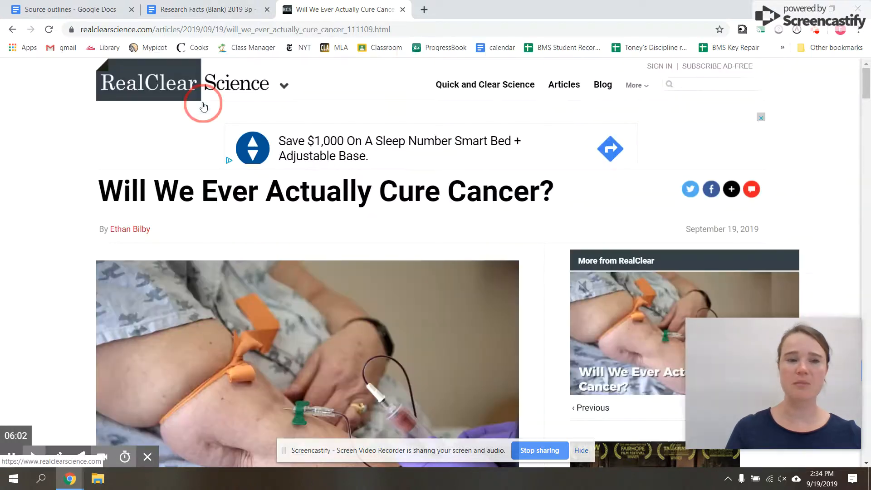
- Add the page count "5pp." after the sponsoring organization in Source 1, followed by a second period
click(242, 9)
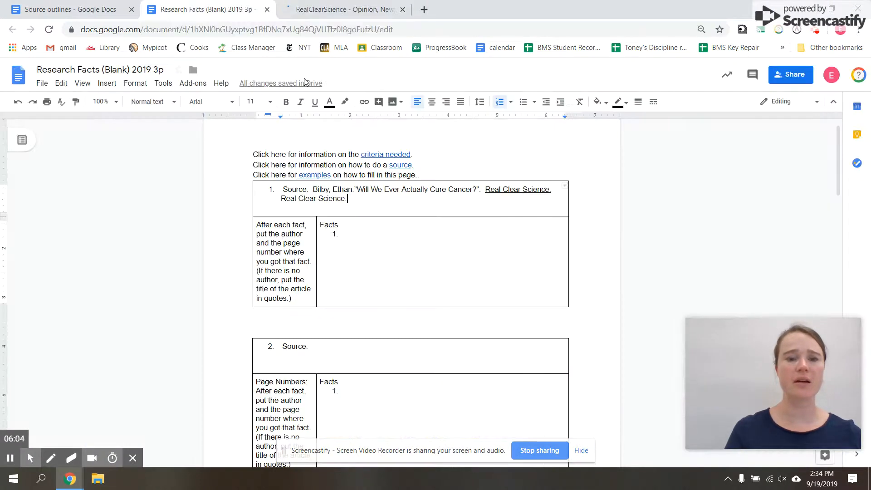
text(5)
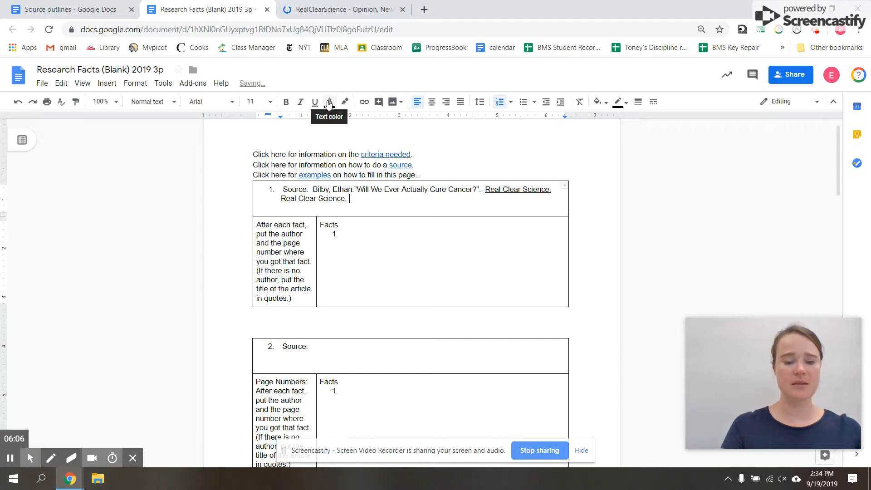
text(pp.)
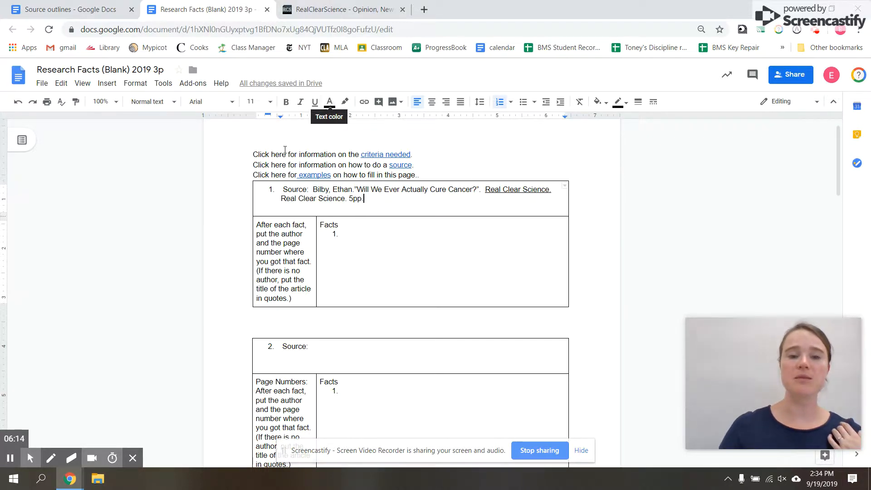
click(364, 202)
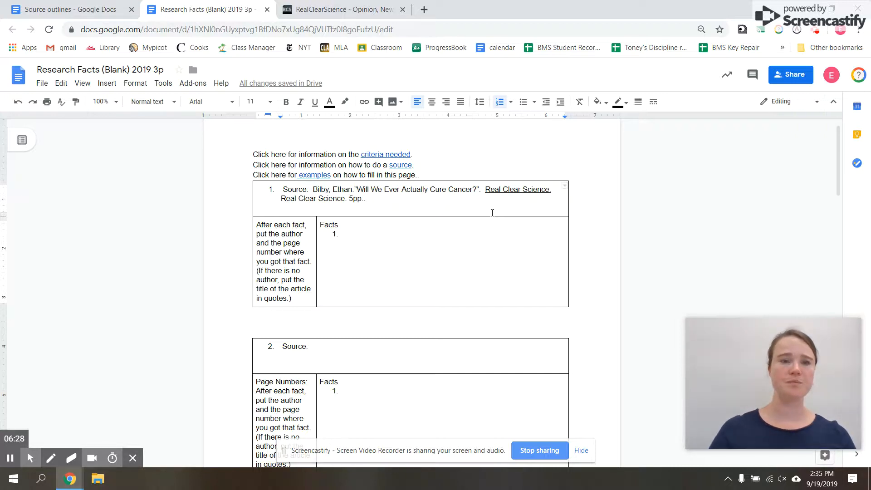
- Highlight "date the site was created" in the Website with Author outline of the Source outlines document
click(85, 9)
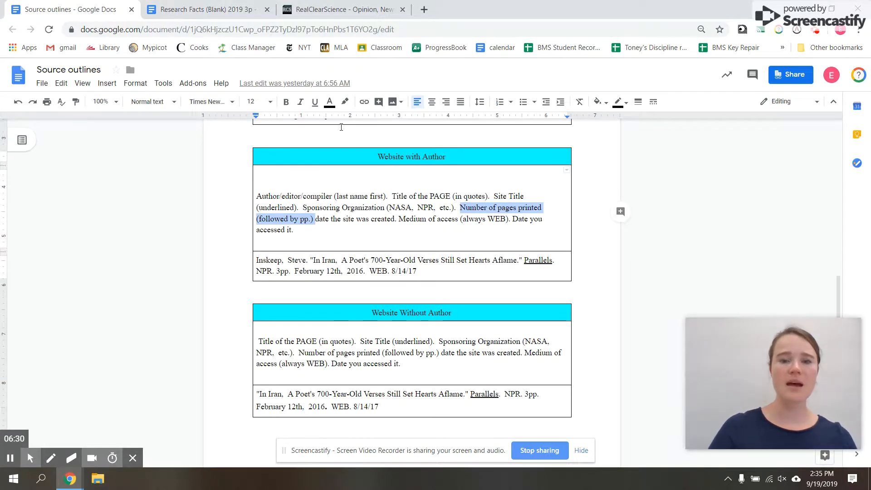
click(315, 219)
click(316, 220)
drag(315, 219, 395, 220)
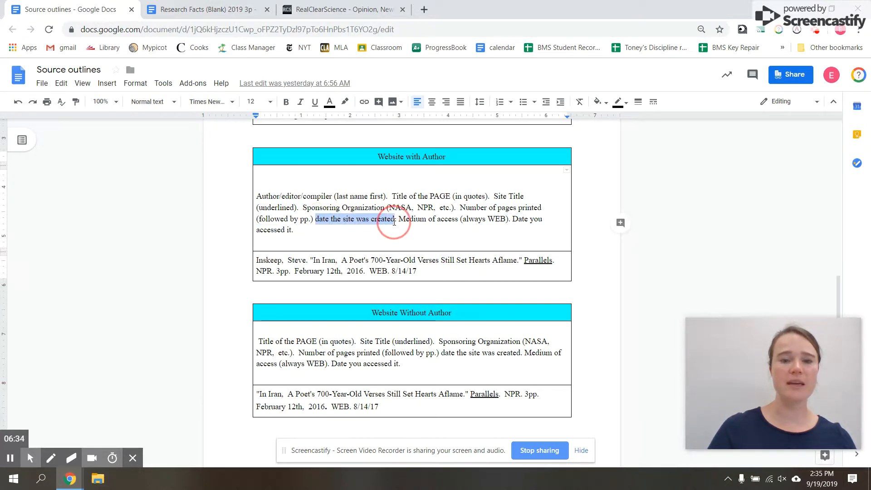
- Return to the cancer article and check the publication date beside the byline and the copyright line in the footer
click(353, 9)
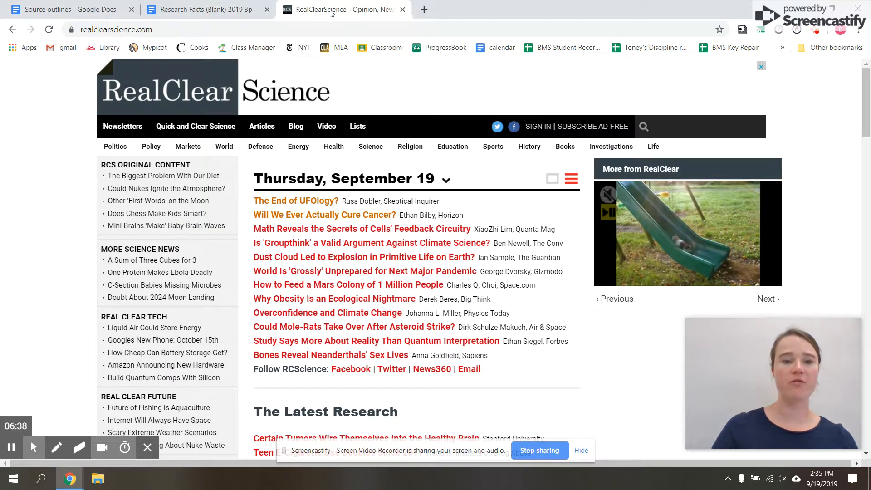
click(13, 30)
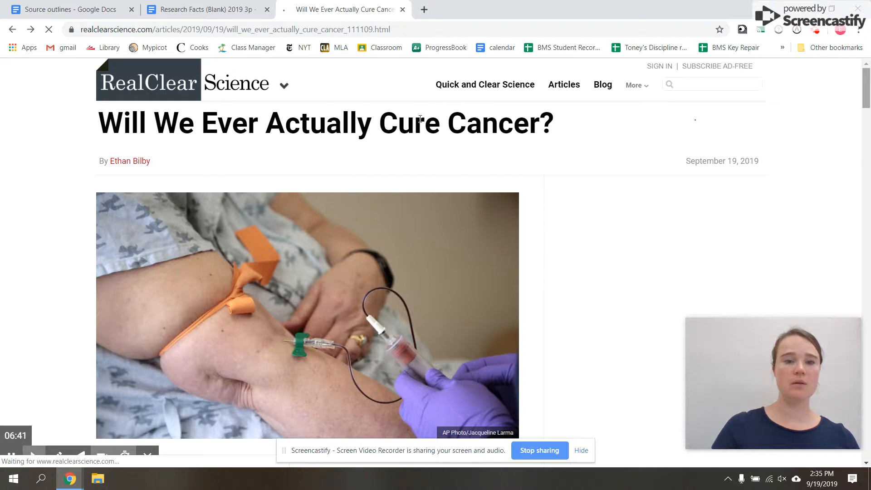
drag(778, 159, 670, 167)
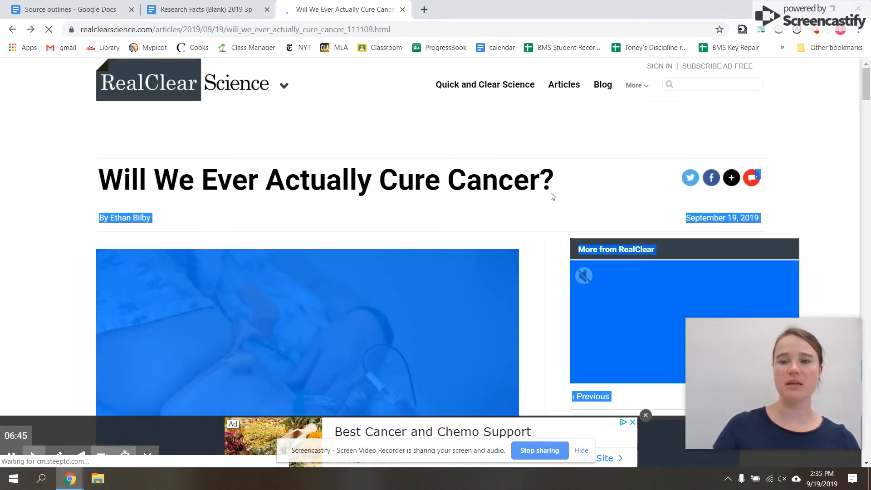
click(443, 75)
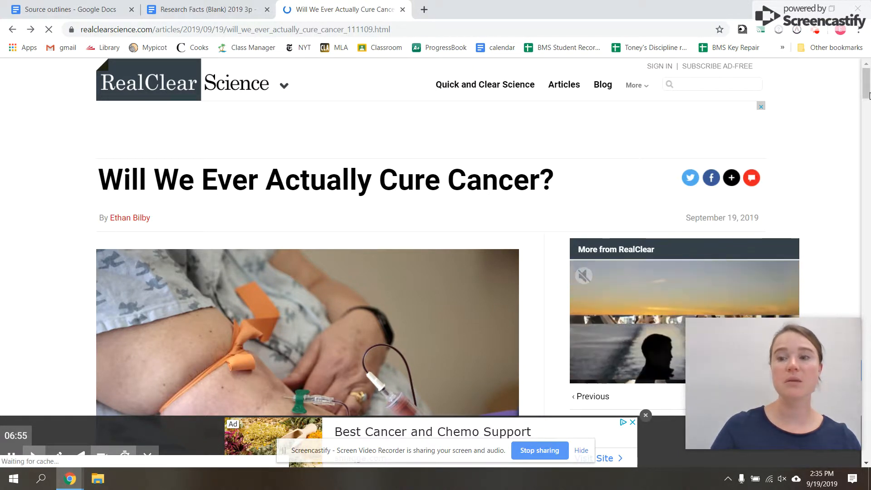
drag(867, 90, 869, 449)
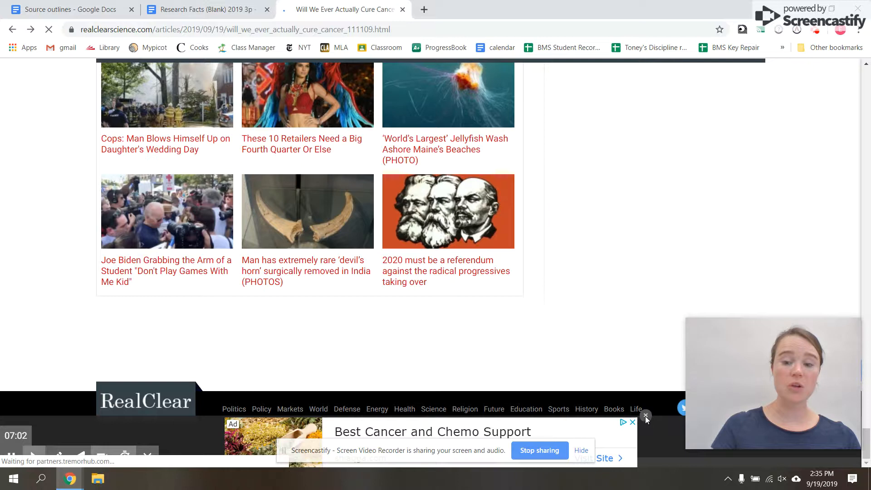
click(645, 416)
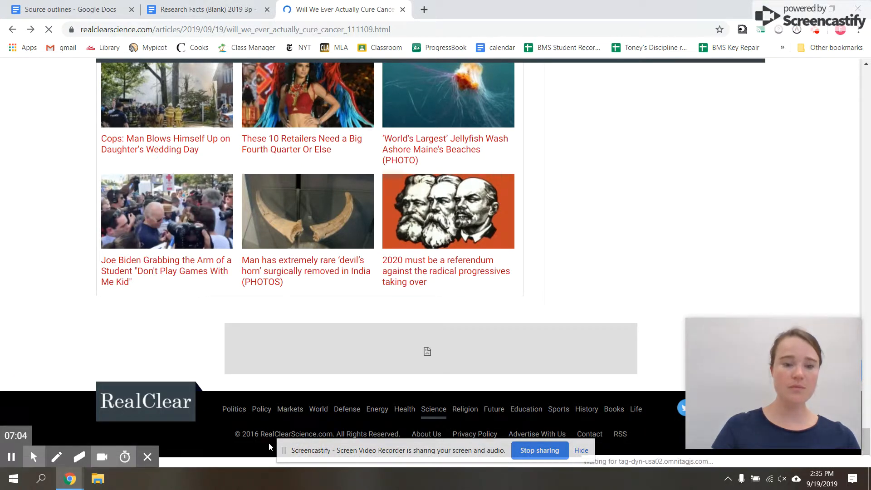
- Add the publication date "September 19th, 2019" after the page count in Source 1 of the Research Facts document
click(232, 4)
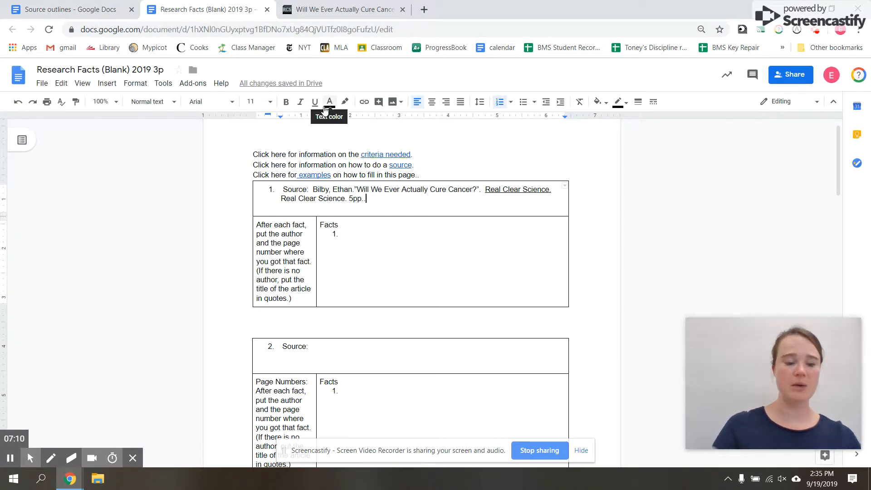
text(September 19th)
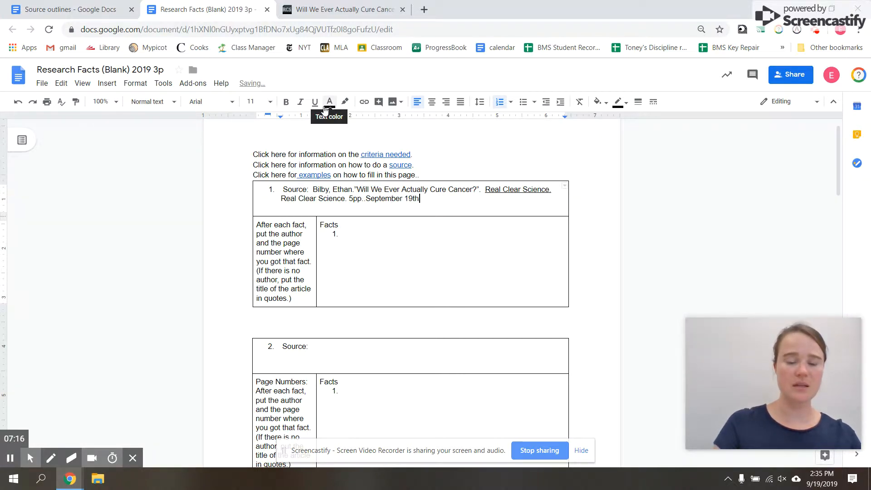
text(, 200)
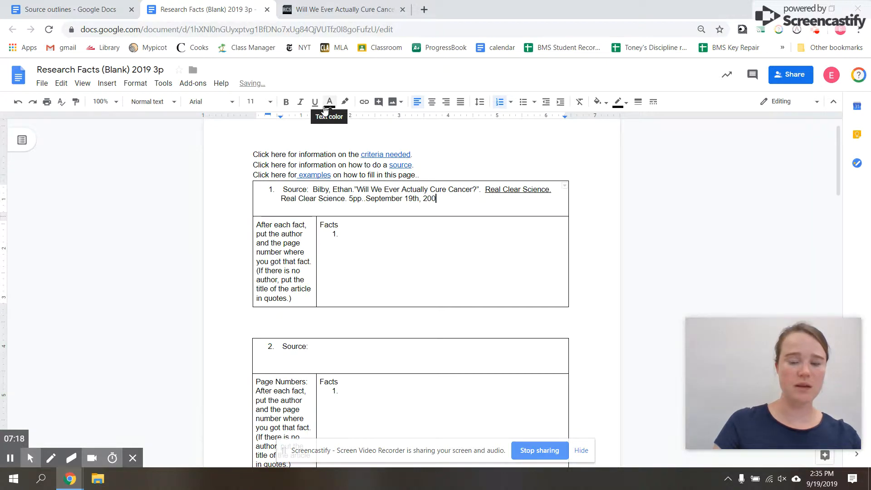
key(BackSpace)
text(19)
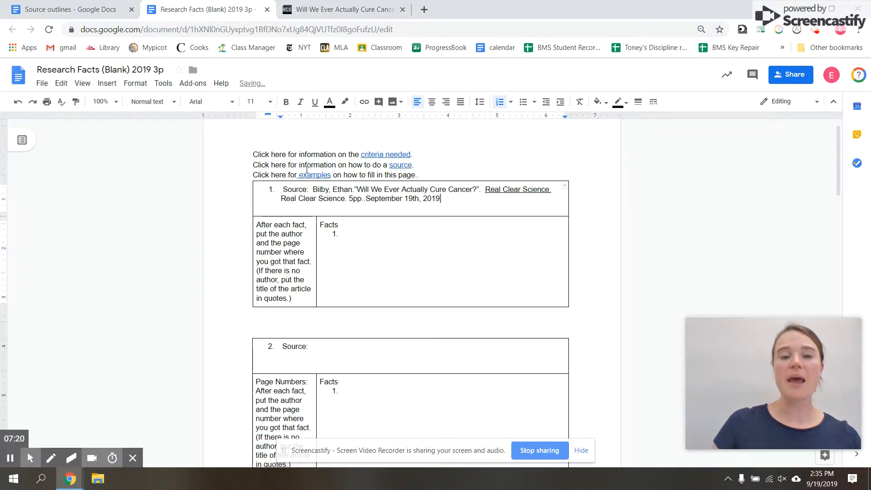
right_click(365, 200)
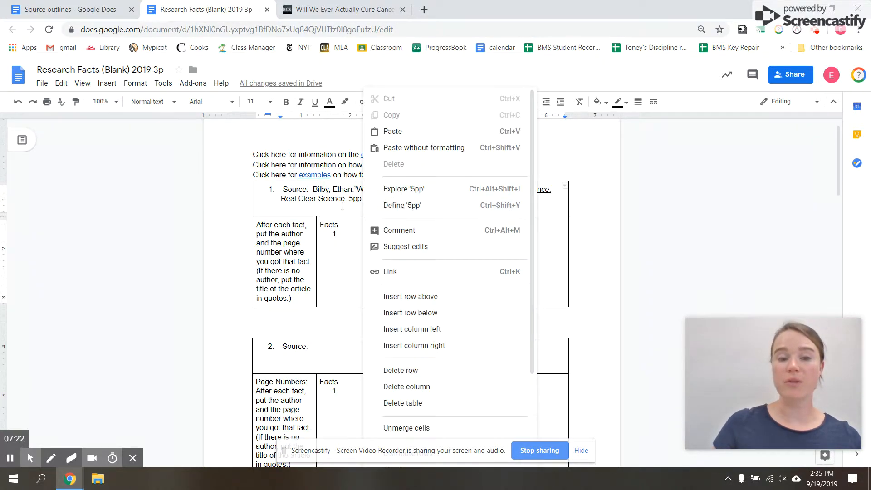
- Dismiss the context menu and place the text cursor directly after the publication date in Source 1
click(327, 204)
click(366, 200)
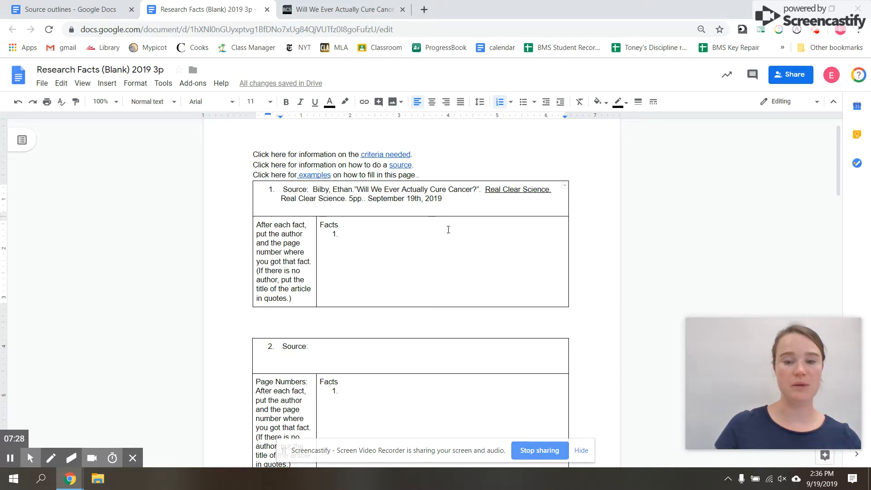
click(443, 198)
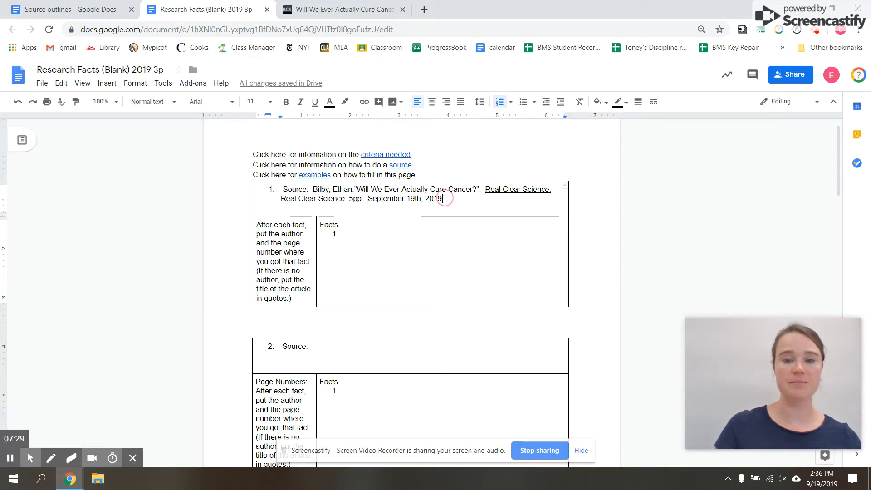
- Highlight "Medium of access (always WEB)" in the Website with Author outline of the Source outlines document
click(90, 11)
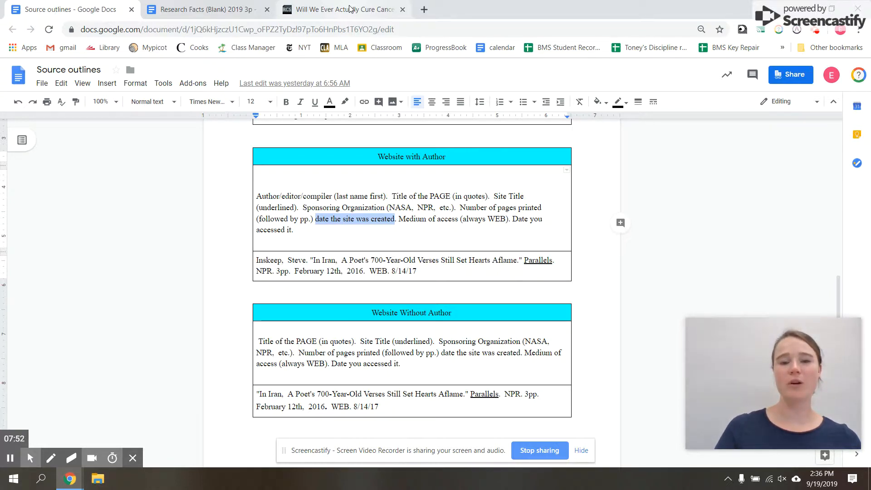
click(398, 219)
shift+click(414, 220)
drag(435, 219, 508, 220)
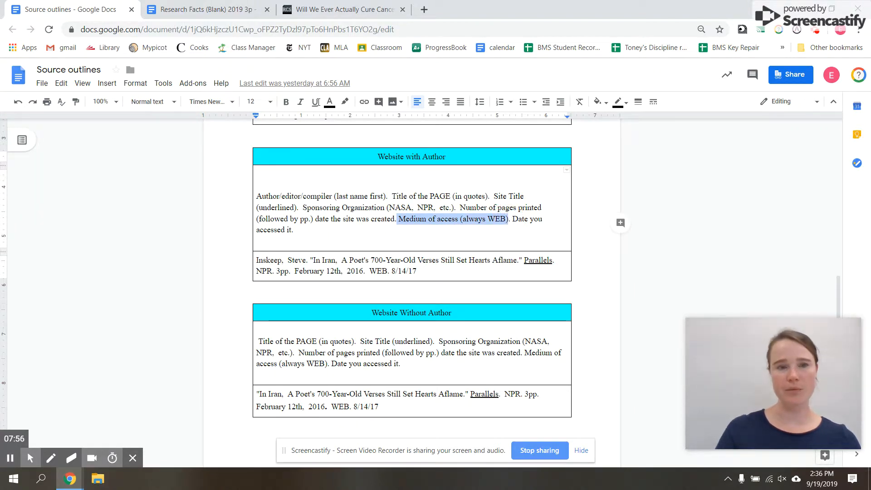
- End the publication date with a period and add the medium of access "Web." in Source 1 of the Research Facts document
click(206, 9)
text(.  WEB)
key(BackSpace)
key(BackSpace)
text(eb.)
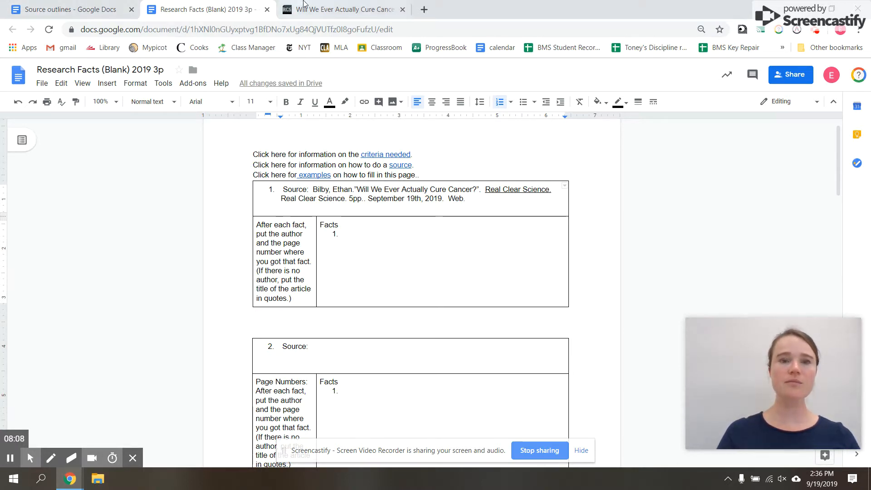
- Check the "Date you accessed it" element in the Website with Author outline and return to the cancer article
click(94, 8)
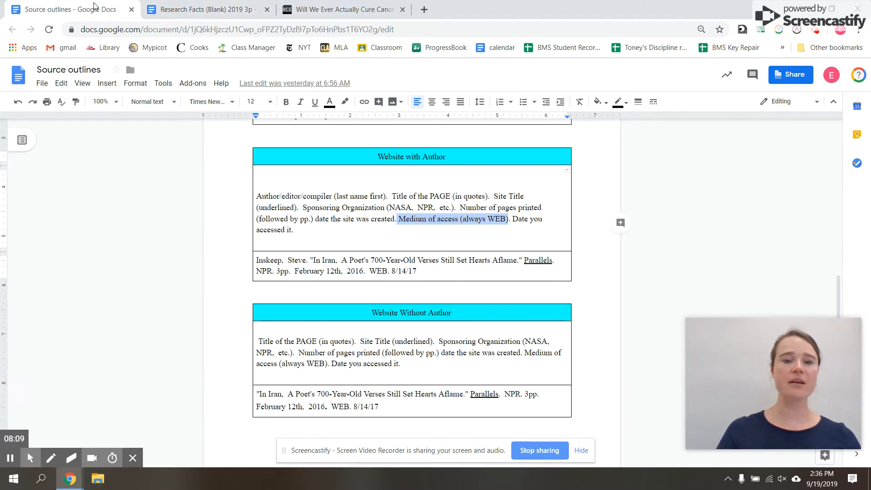
click(513, 219)
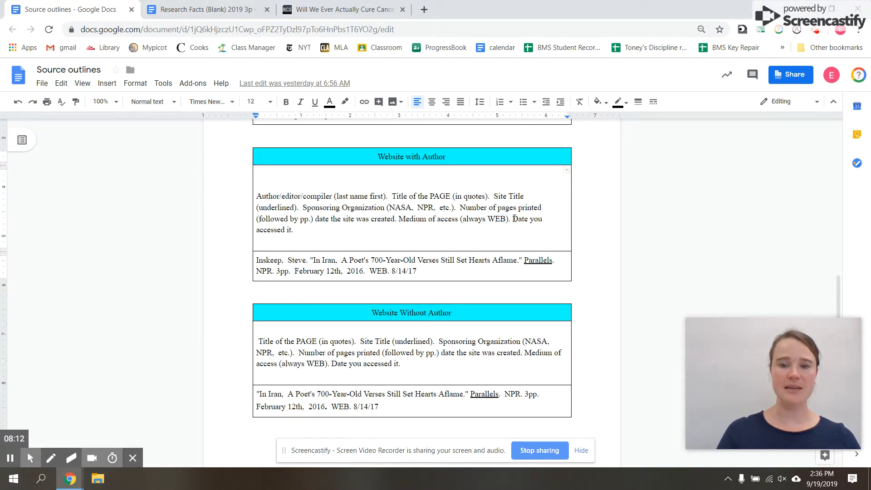
click(338, 9)
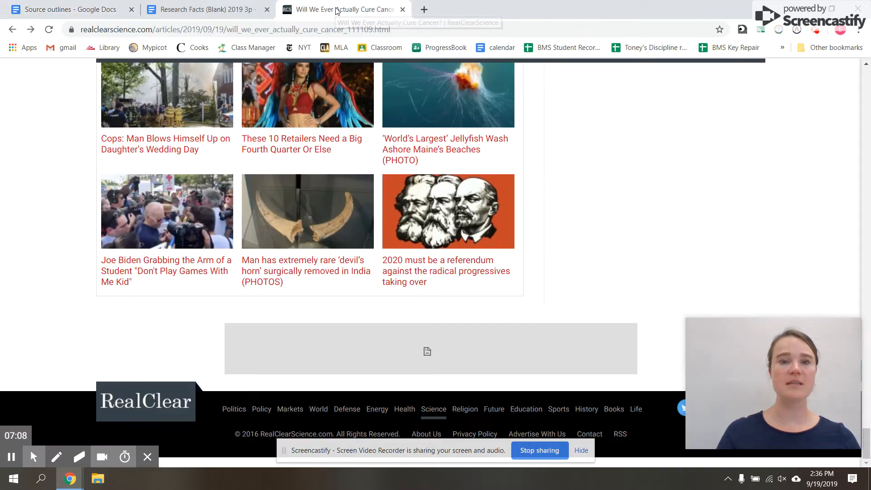
- Copy "September 19th, 2019" within Source 1 of the Research Facts document to the end of the citation as the access date
click(259, 7)
drag(442, 198, 369, 200)
key(ctrl+c)
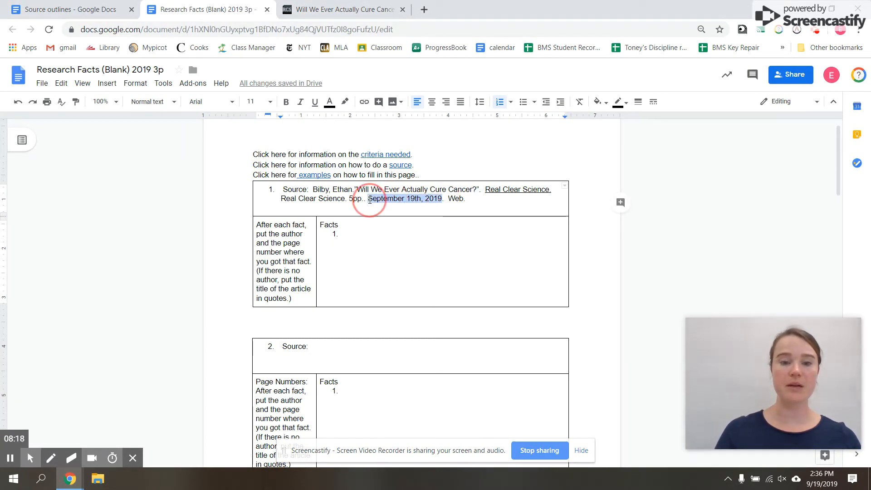
click(505, 201)
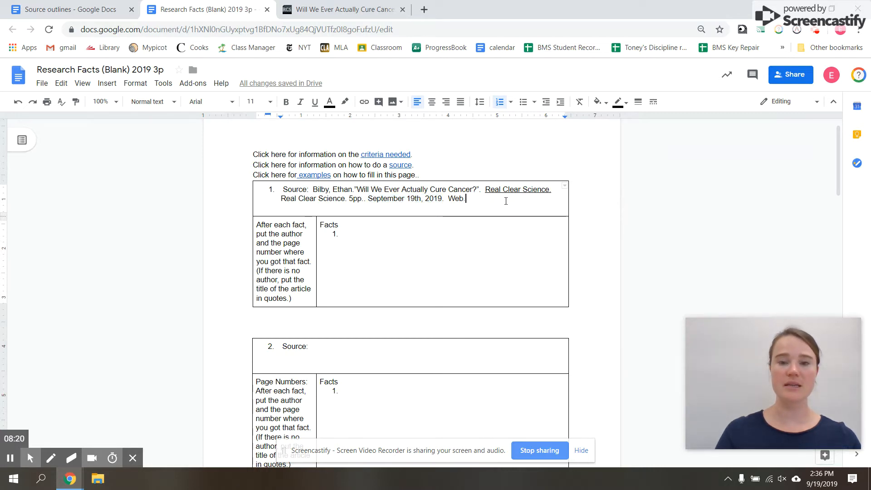
key(ctrl+v)
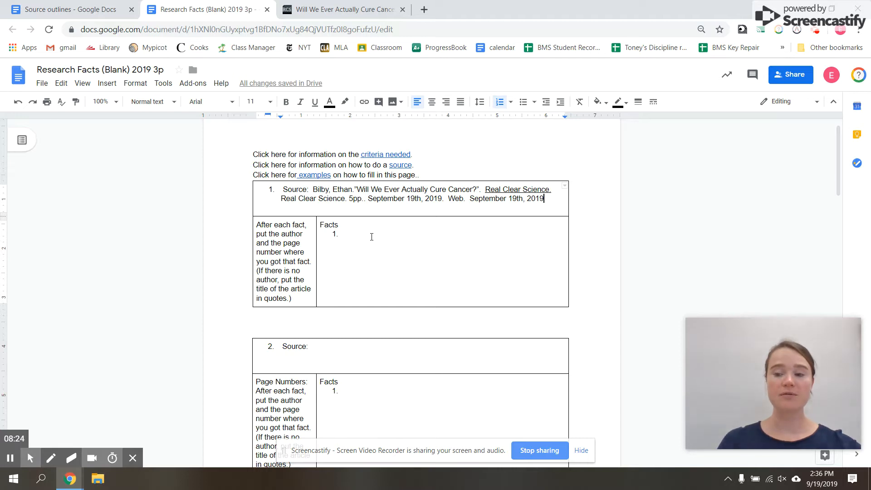
- Copy the sentence "If we can ever cure cancer completely – that is an open question which I cannot answer." from the cancer article for fact 1
click(371, 236)
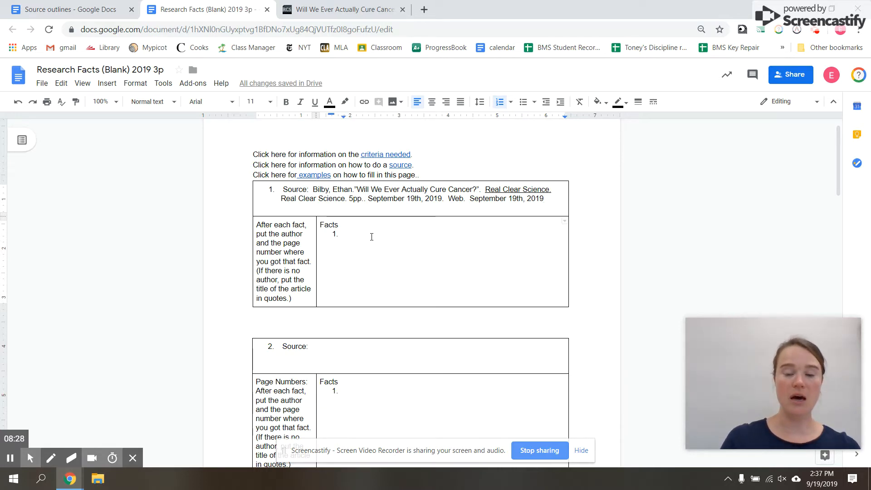
click(344, 9)
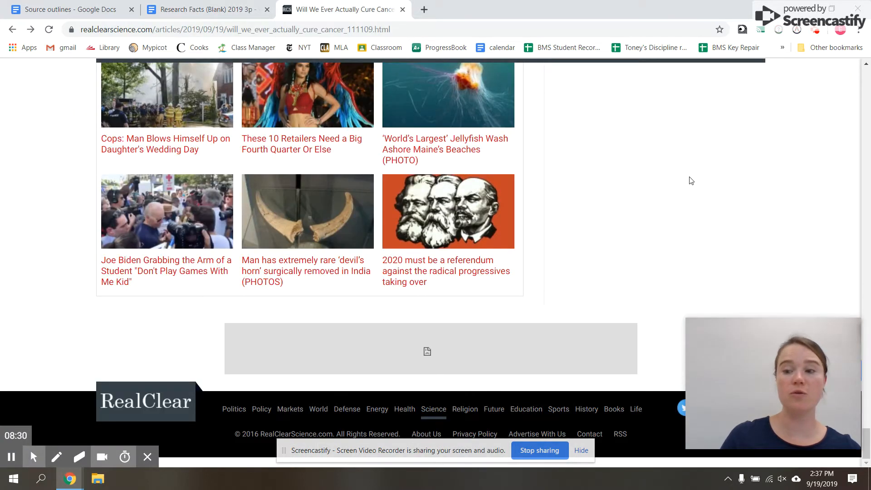
drag(863, 451, 867, 129)
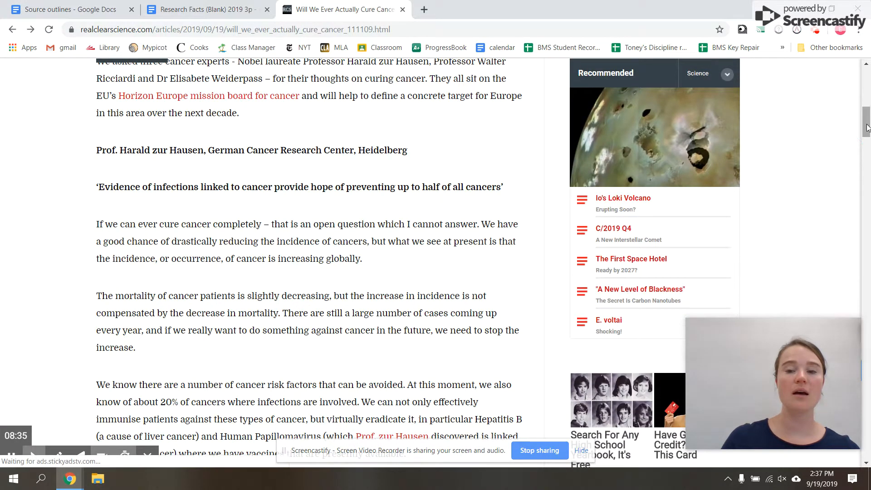
drag(97, 223, 291, 224)
click(291, 224)
drag(481, 224, 100, 222)
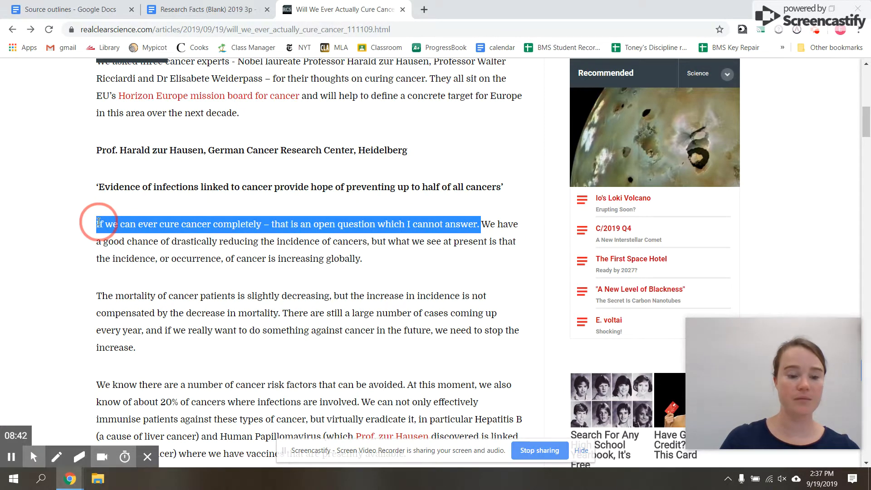
- Insert the copied sentence in quotation marks as fact 1 under Source 1 of the Research Facts document, without its final period
click(225, 7)
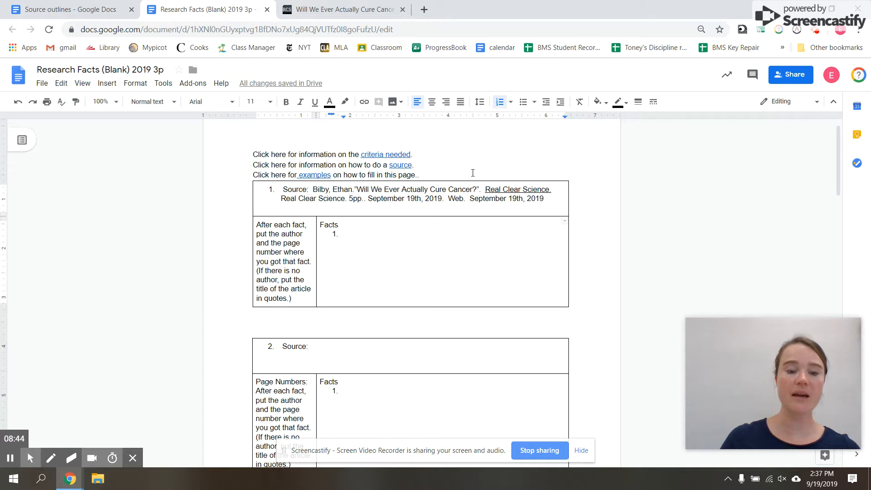
text(")
text(If we can ever cure cancer completely – that is an open question which I cannot answer.)
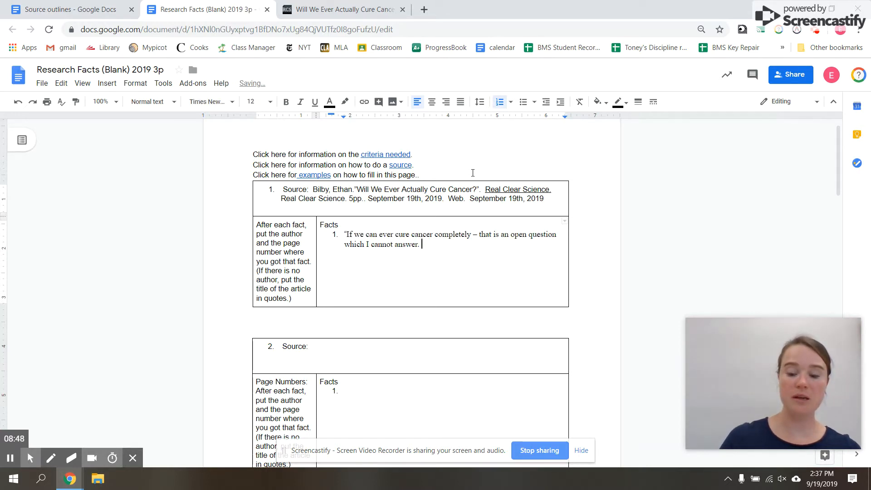
key(BackSpace)
key(BackSpace)
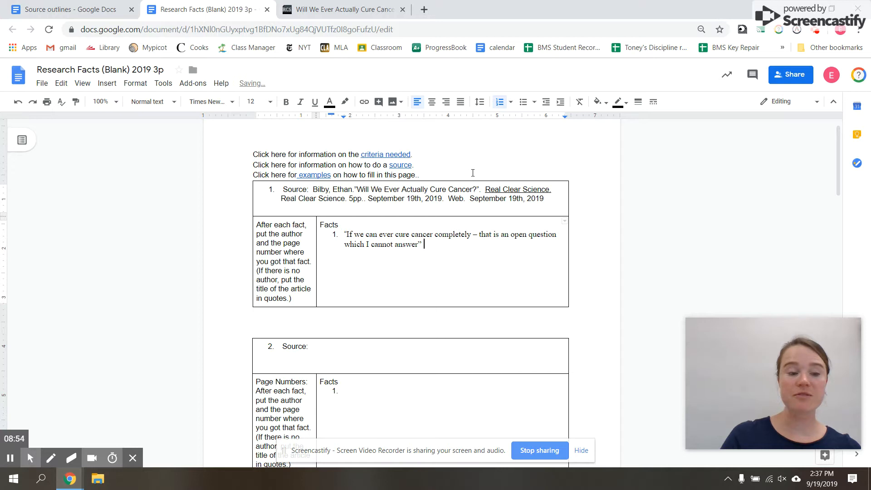
- Add a parenthetical citation with the author's last name and page number 1 after the fact 1 quote, ending with a period
text(()
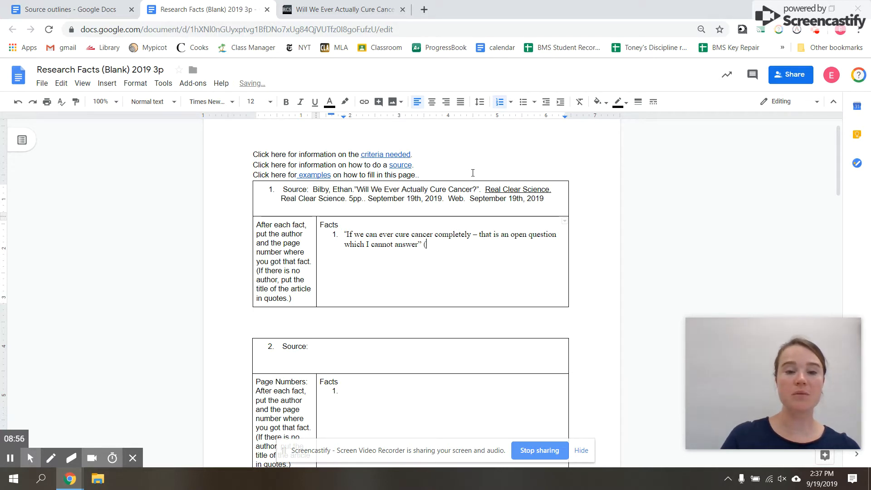
text(Bibly)
key(BackSpace)
key(BackSpace)
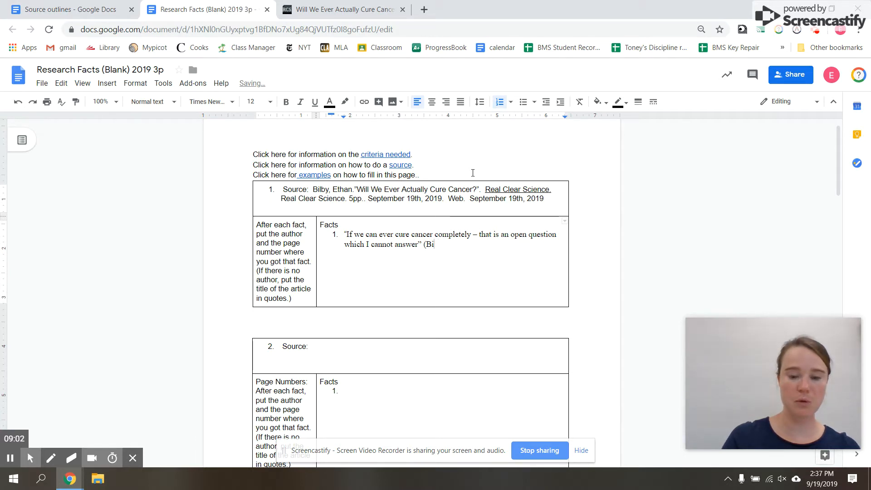
text(l)
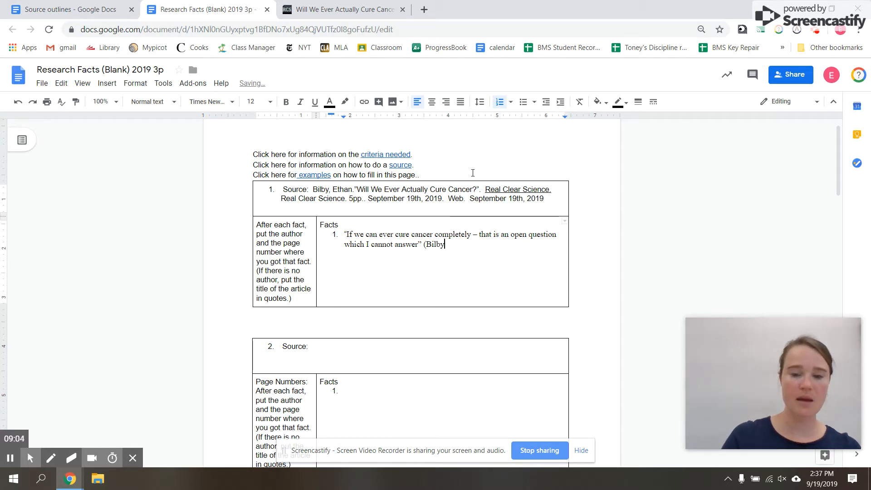
text(by )
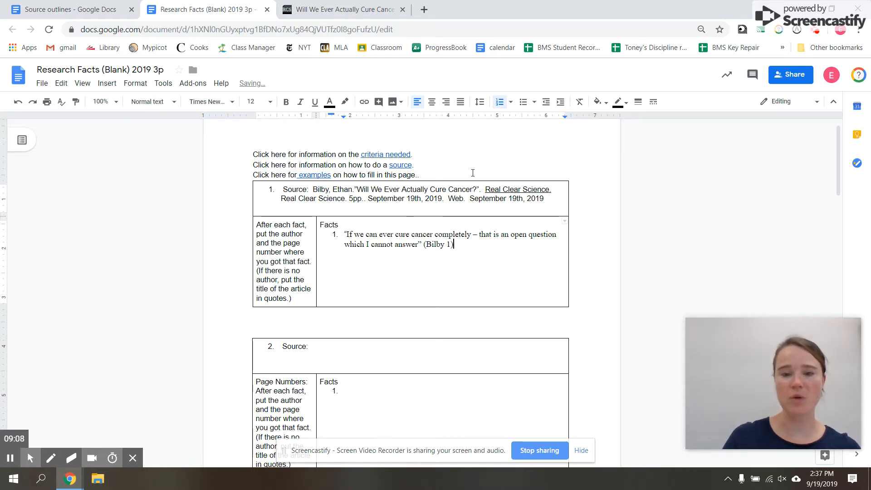
text(1).)
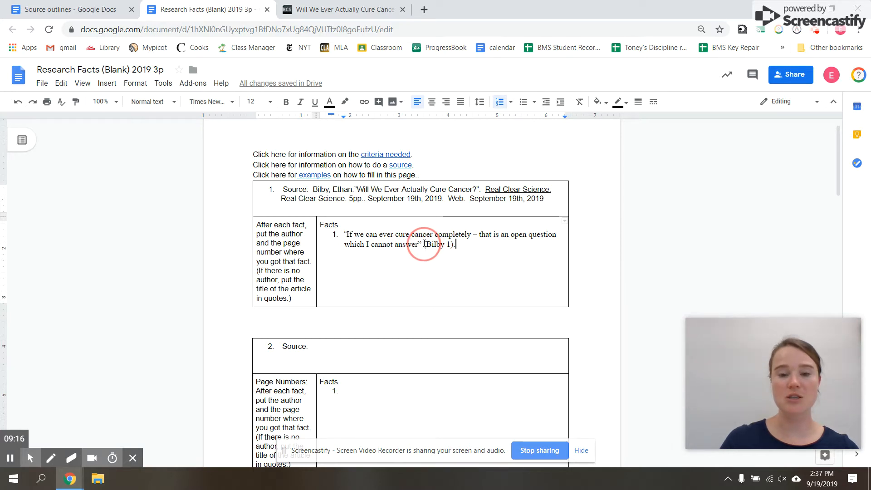
right_click(417, 245)
key(Escape)
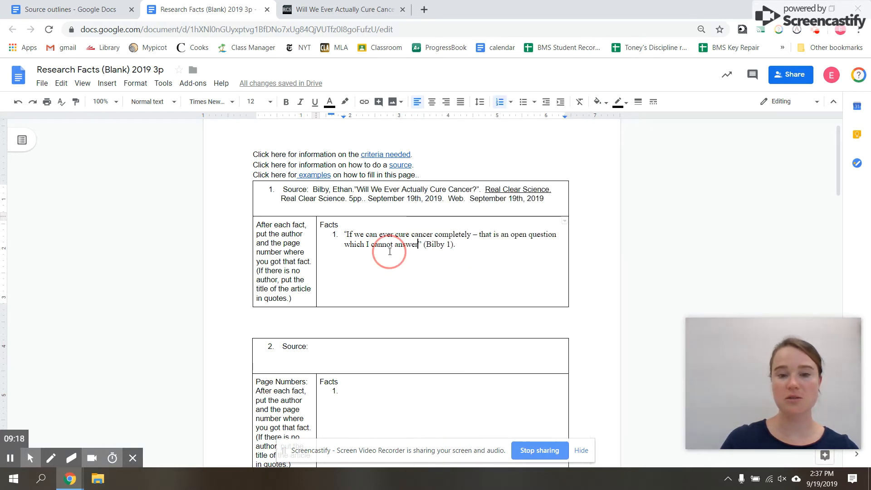
right_click(390, 251)
click(612, 243)
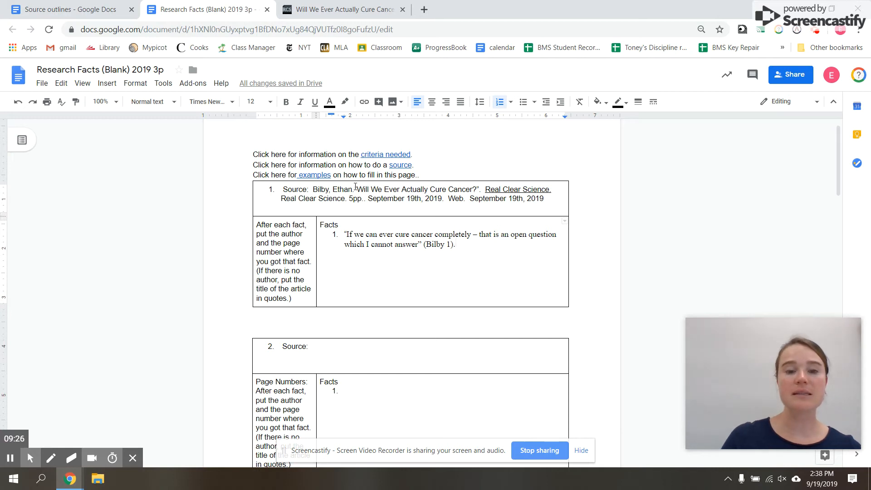
- Remove the author's full name from Source 1, leaving the quoted article title as the start of the citation
drag(355, 189, 314, 189)
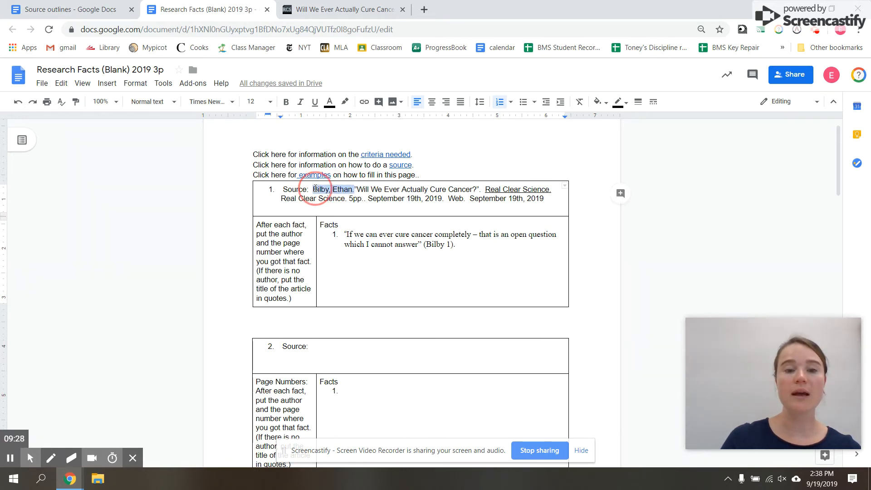
key(BackSpace)
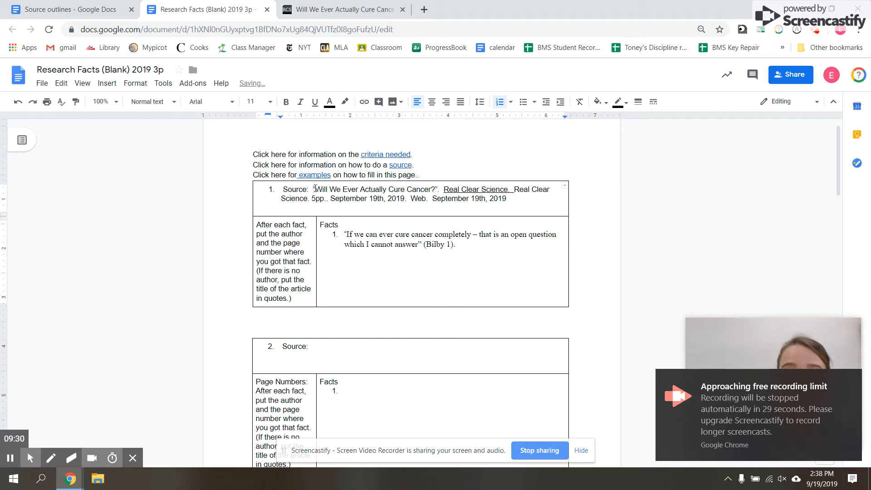
text(")
- Replace the author's last name in the fact 1 parenthetical citation with the quoted title "Will We Ever Actually Cure Cancer?" copied from Source 1
drag(312, 189, 437, 190)
key(ctrl+c)
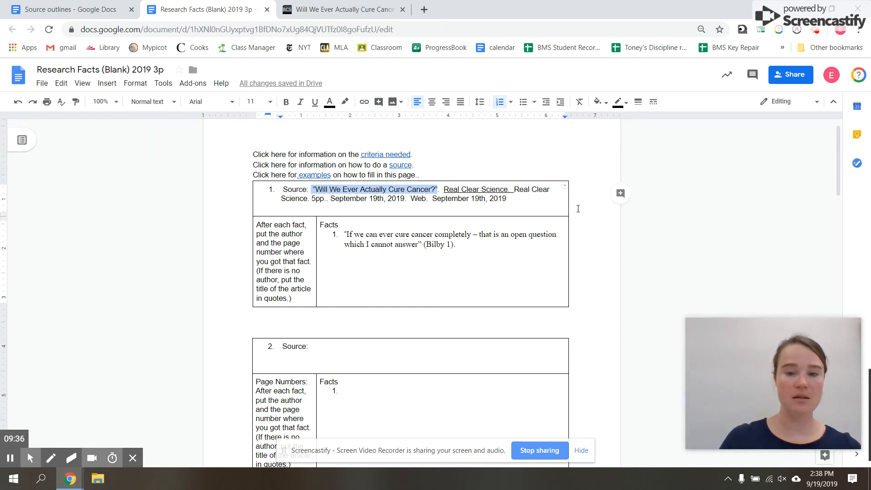
drag(446, 245, 428, 245)
key(ctrl+v)
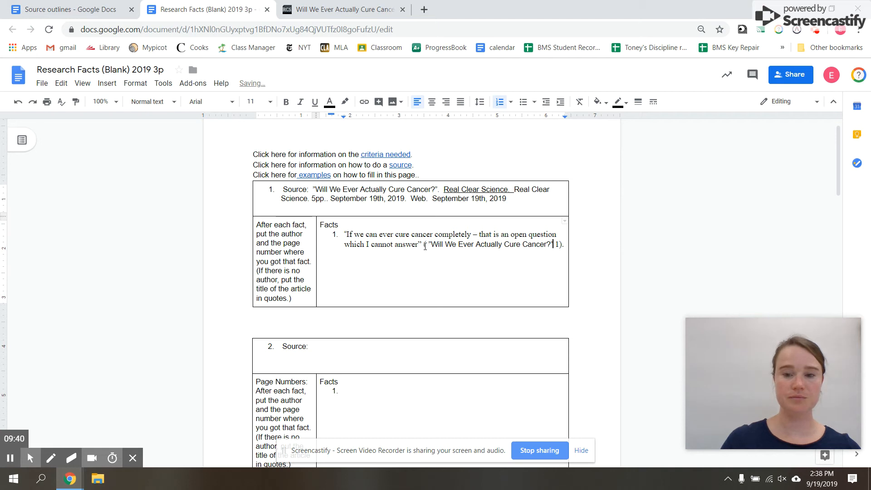